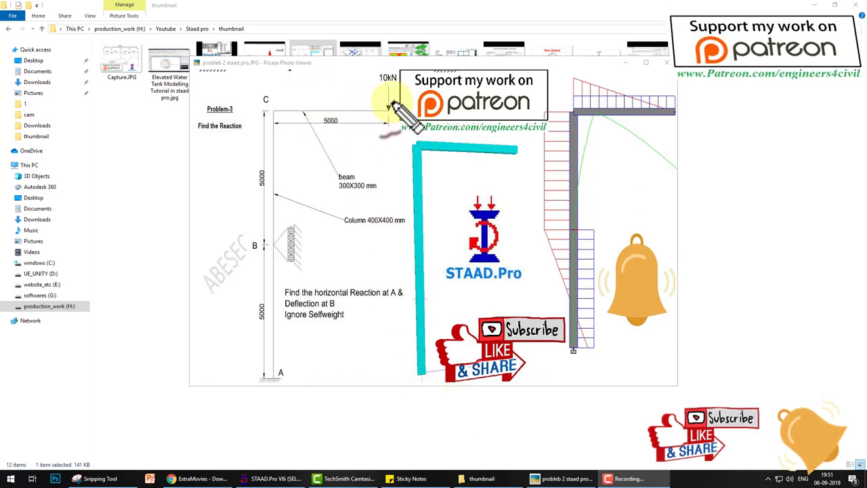
pyautogui.moveTo(391, 88)
pyautogui.mouseDown()
pyautogui.moveTo(275, 84)
pyautogui.moveTo(270, 376)
pyautogui.mouseUp()
pyautogui.moveTo(317, 214)
pyautogui.mouseDown()
pyautogui.moveTo(319, 271)
pyautogui.moveTo(351, 252)
pyautogui.mouseUp()
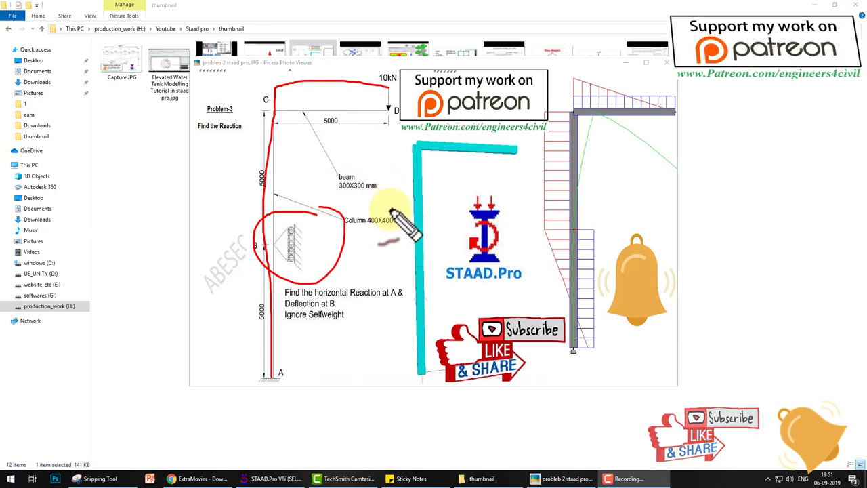
pyautogui.moveTo(242, 97); pyautogui.dragTo(231, 107)
pyautogui.moveTo(366, 278); pyautogui.dragTo(400, 299)
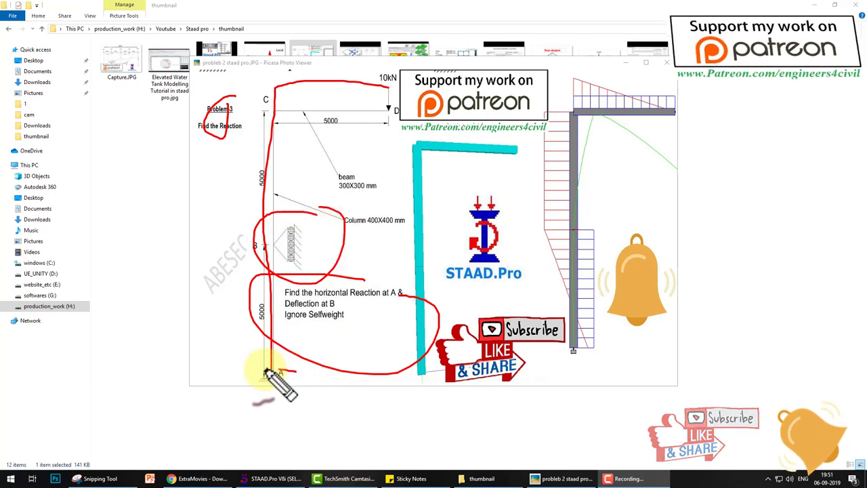
pyautogui.moveTo(274, 369)
pyautogui.mouseDown()
pyautogui.moveTo(244, 410)
pyautogui.moveTo(296, 376)
pyautogui.moveTo(298, 415)
pyautogui.moveTo(226, 461)
pyautogui.moveTo(181, 415)
pyautogui.moveTo(245, 412)
pyautogui.moveTo(290, 368)
pyautogui.moveTo(300, 372)
pyautogui.moveTo(223, 387)
pyautogui.moveTo(317, 386)
pyautogui.mouseUp()
pyautogui.press('Escape')
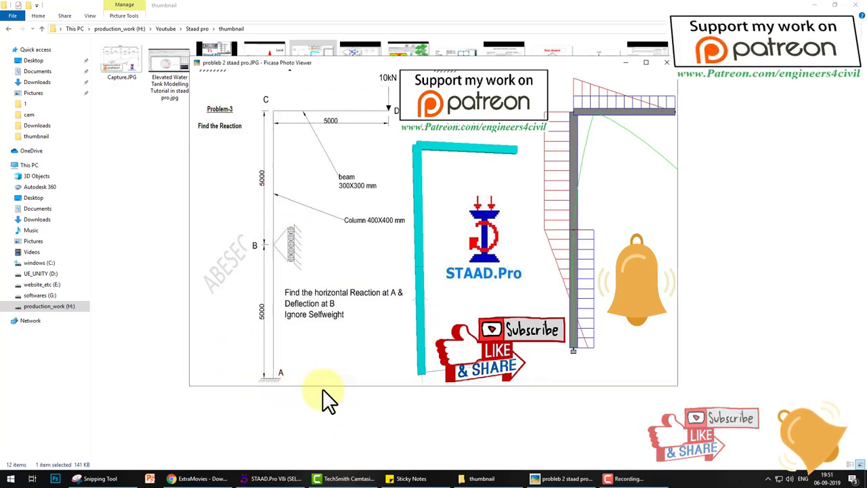
# - Switch to the problem 2 model in STAAD.Pro and return it from postprocessing to modeling mode
pyautogui.click(283, 479)
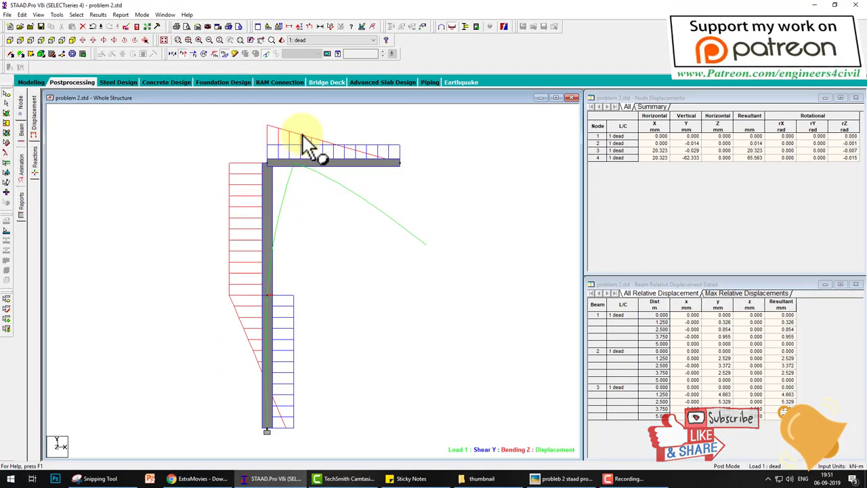
pyautogui.moveTo(199, 122)
pyautogui.mouseDown()
pyautogui.moveTo(229, 432)
pyautogui.moveTo(444, 226)
pyautogui.moveTo(230, 159)
pyautogui.mouseUp()
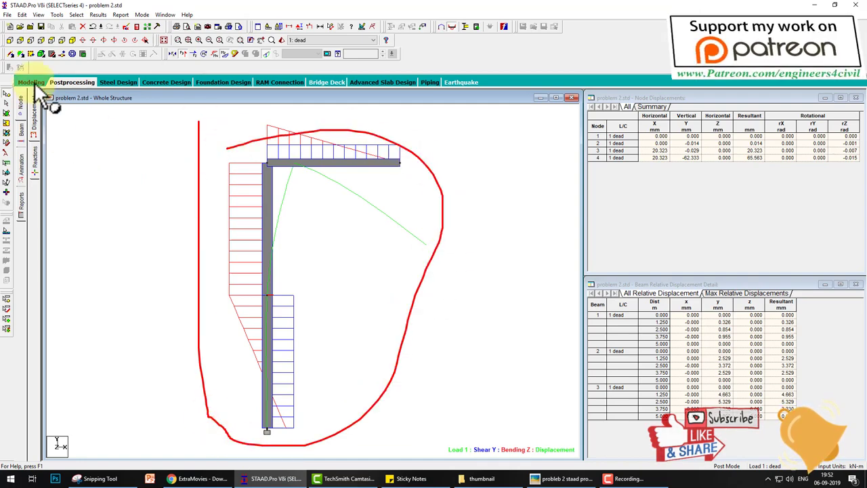
pyautogui.click(30, 82)
# - Start saving the model under a new location and browse to the Youtube\Staad pro folder on the production_work (H:) drive
pyautogui.click(7, 15)
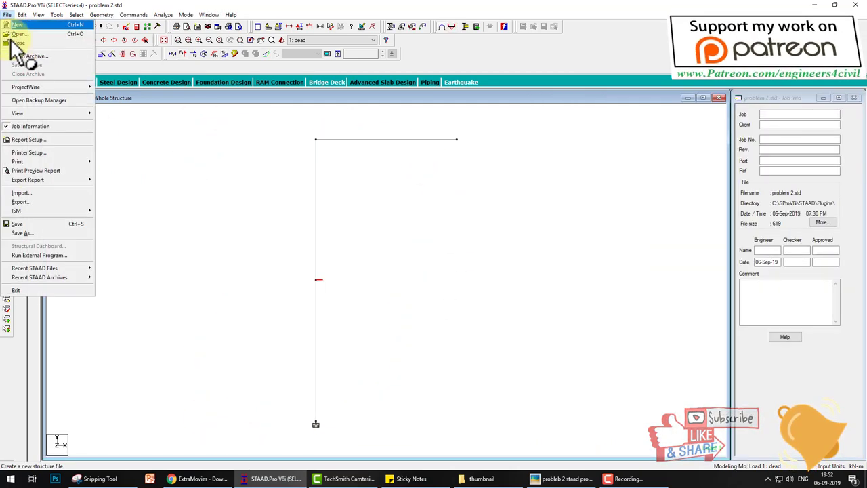
pyautogui.click(22, 232)
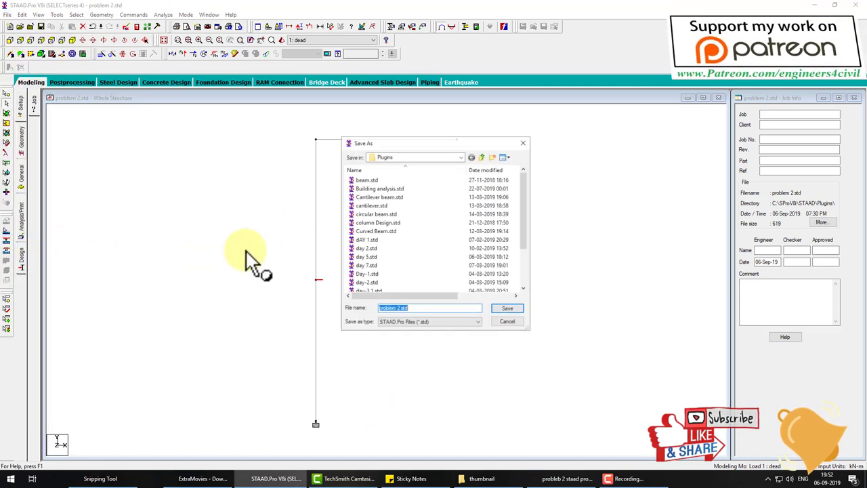
pyautogui.click(459, 157)
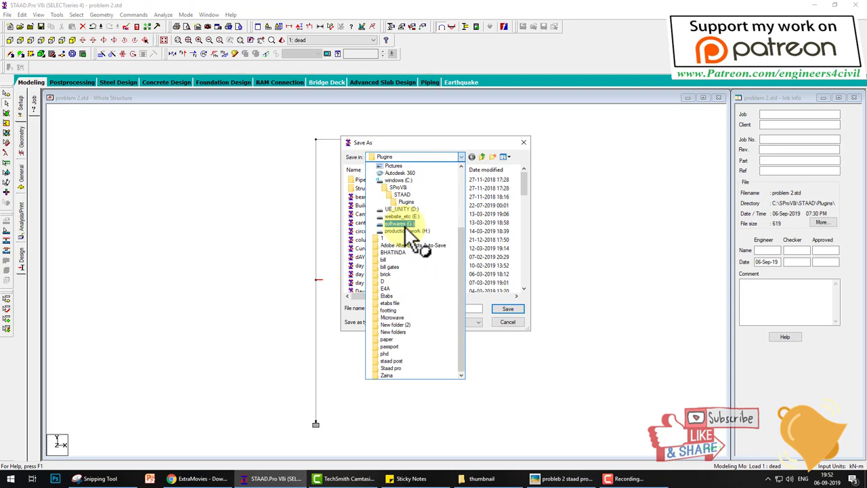
pyautogui.click(399, 223)
pyautogui.click(423, 157)
pyautogui.click(397, 232)
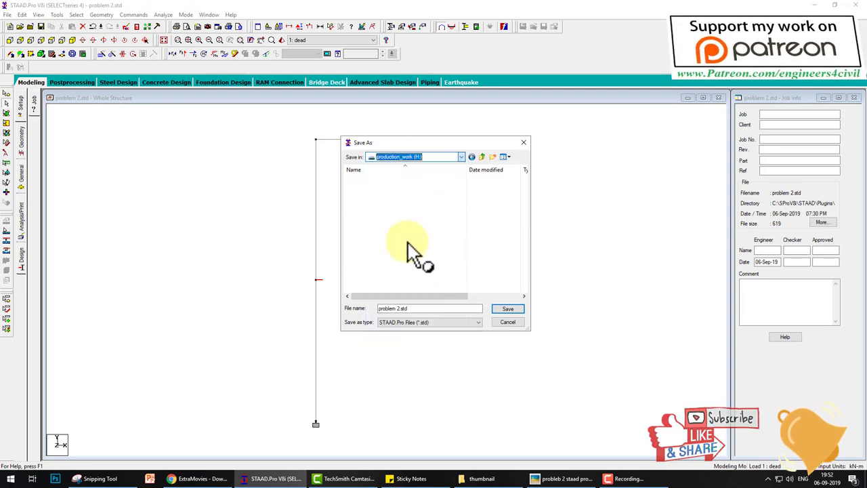
pyautogui.scroll(-3, 393, 278)
pyautogui.doubleClick(366, 283)
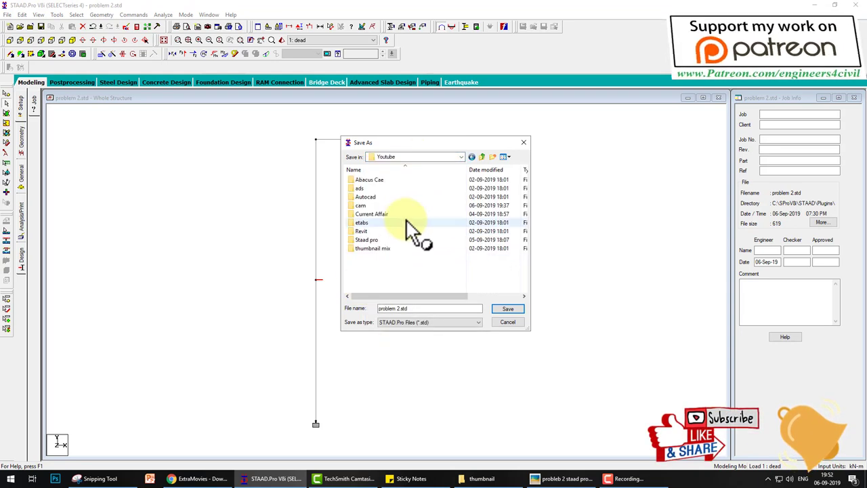
pyautogui.doubleClick(378, 240)
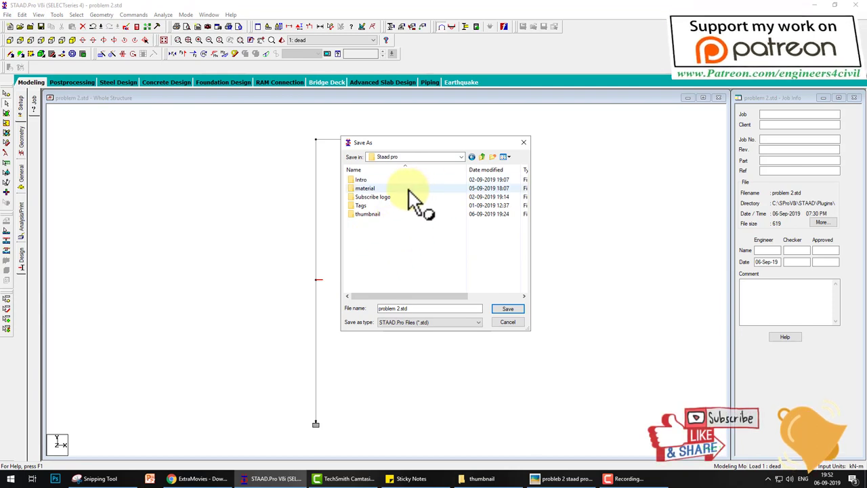
# - Create a new folder named "staad files" inside Staad pro and open it
pyautogui.click(492, 158)
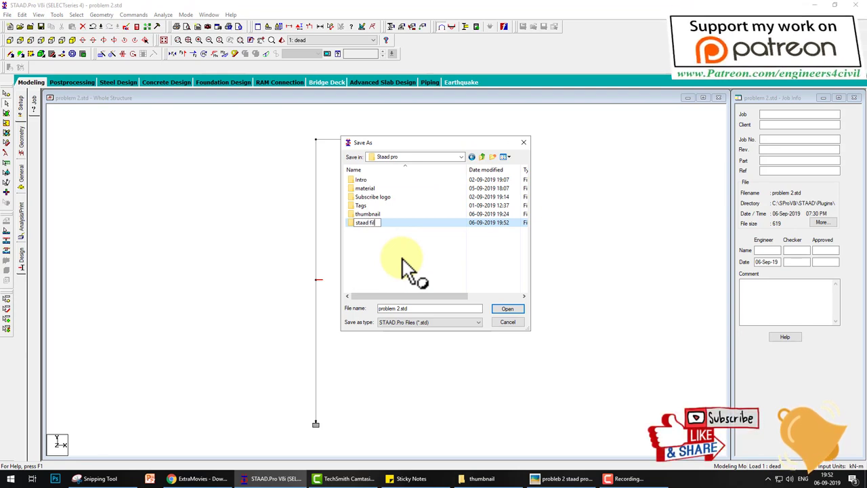
pyautogui.press('Return')
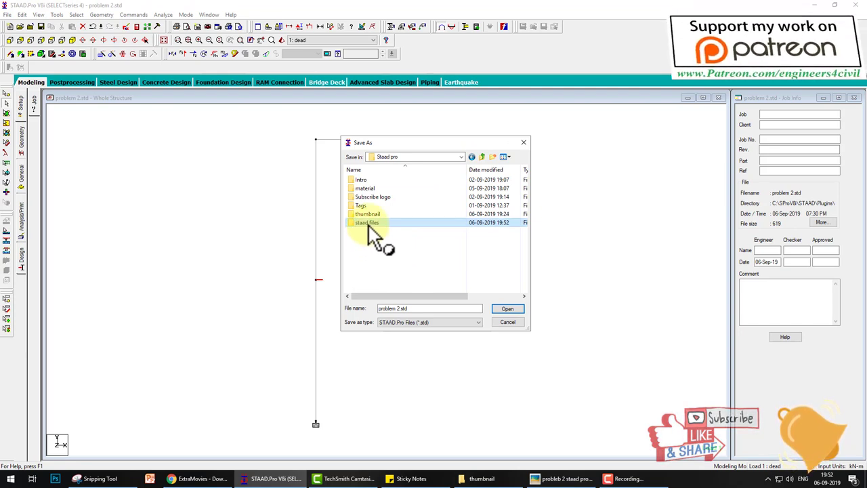
pyautogui.doubleClick(367, 223)
# - Create a "for footing" subfolder in staad files and save the model there as problem 2.std
pyautogui.click(492, 158)
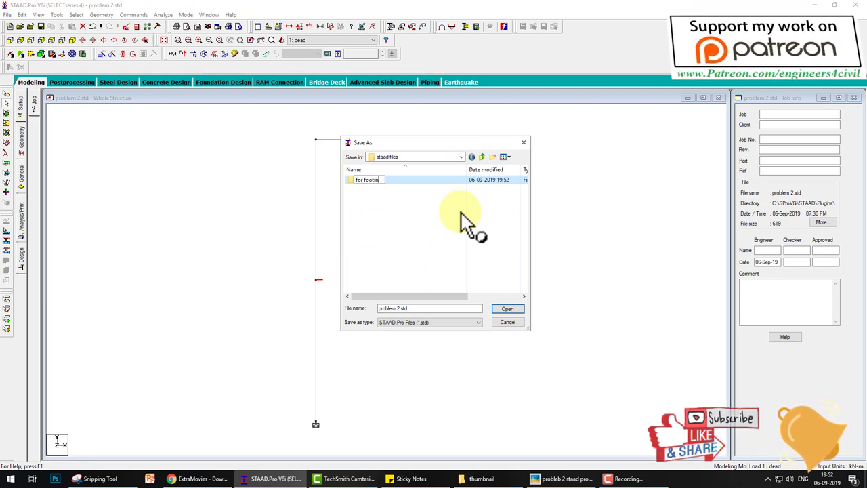
pyautogui.write('for footing')
pyautogui.press('Return')
pyautogui.doubleClick(369, 181)
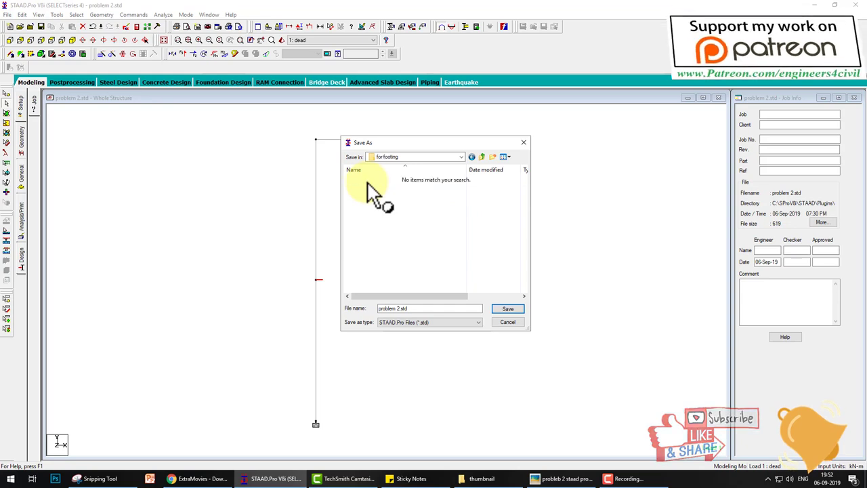
pyautogui.click(513, 310)
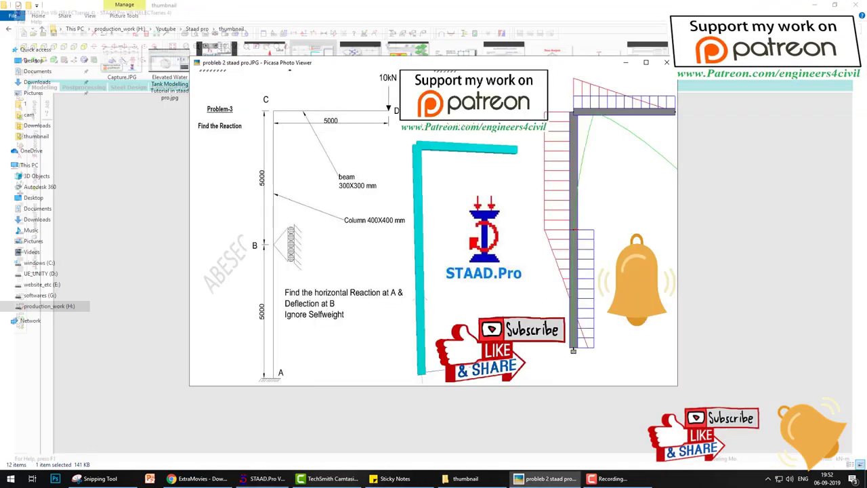
# - Switch to STAAD.foundation and choose the STAAD.Pro file in H:\Youtube\Staad pro\staad files\for footing for import
pyautogui.press('super+d')
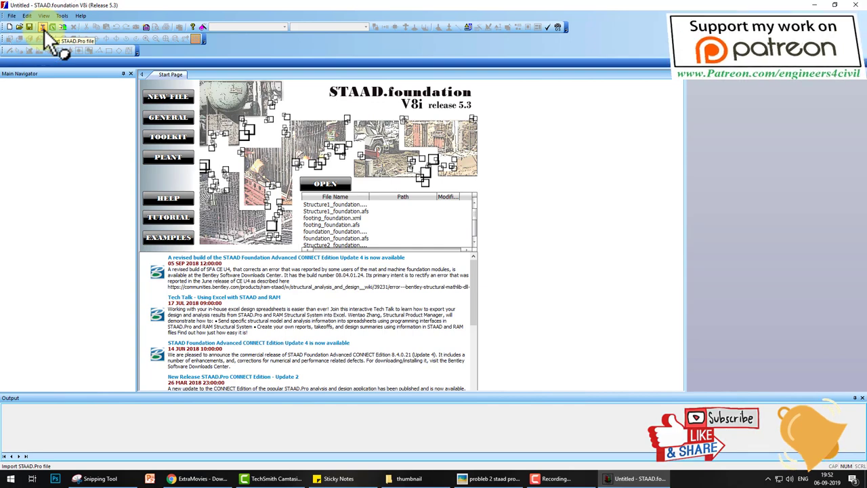
pyautogui.click(43, 28)
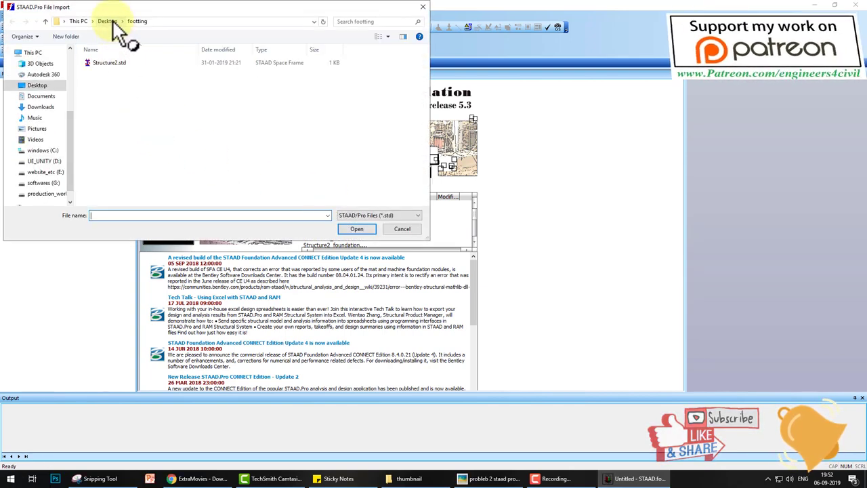
pyautogui.click(169, 21)
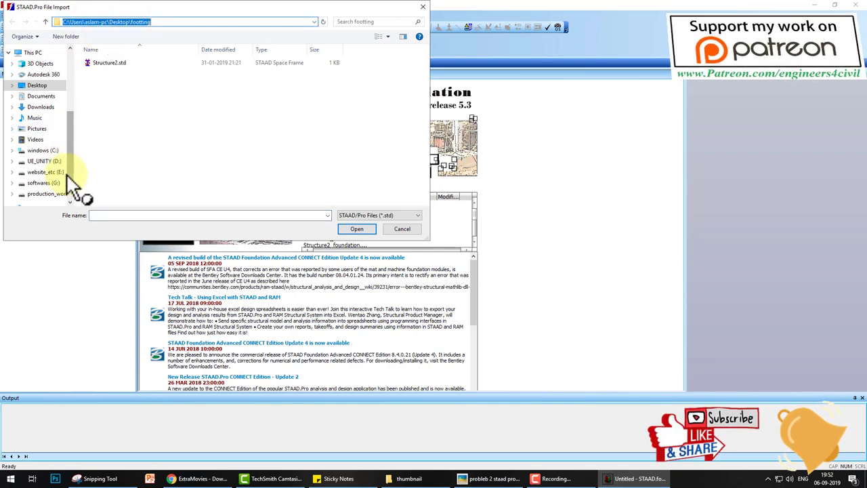
pyautogui.click(47, 194)
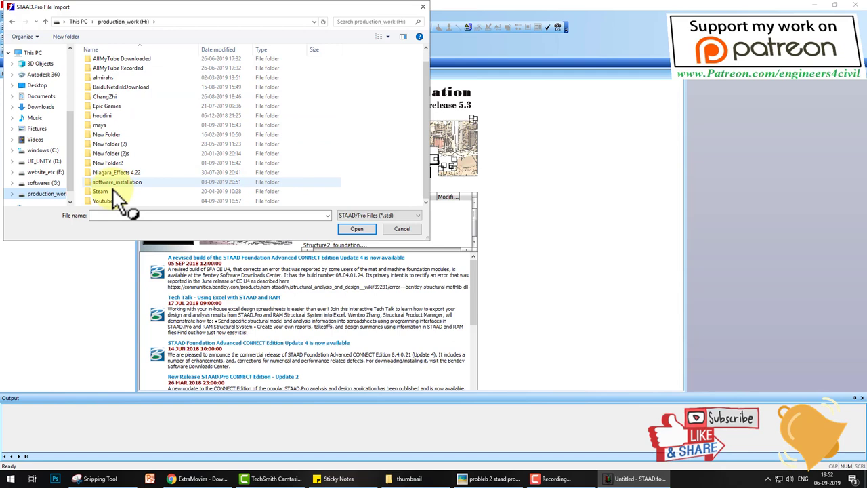
pyautogui.doubleClick(111, 202)
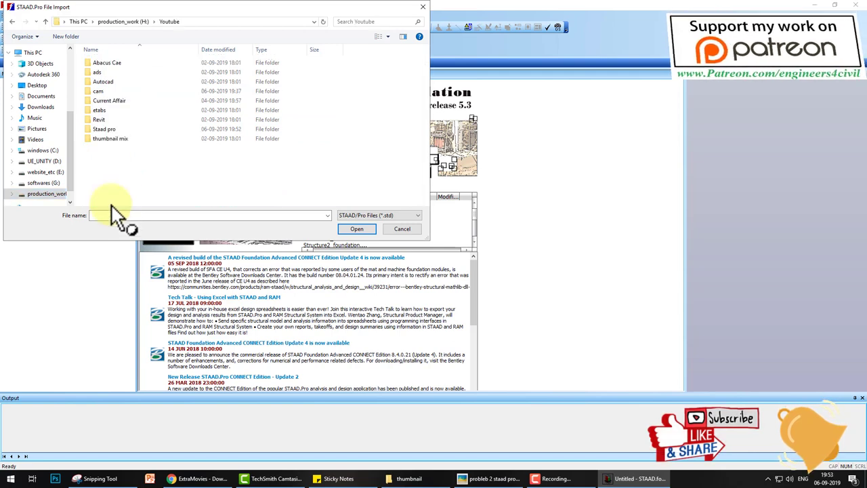
pyautogui.doubleClick(113, 129)
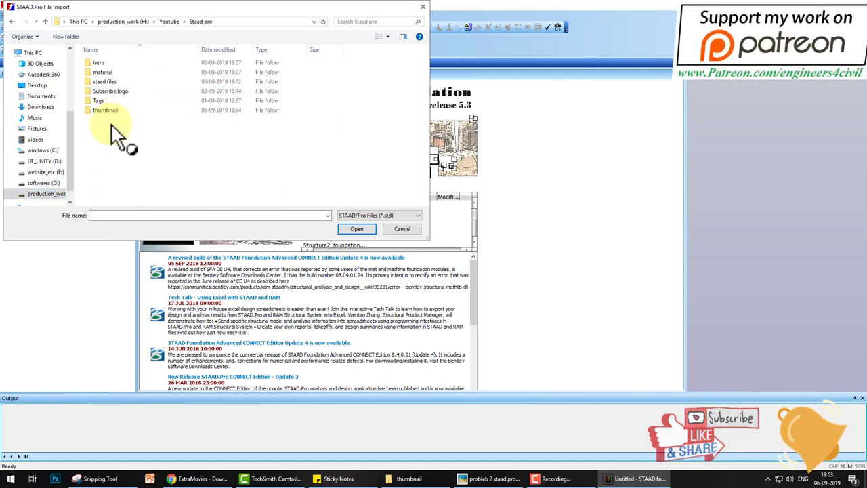
pyautogui.click(114, 82)
pyautogui.doubleClick(116, 84)
pyautogui.doubleClick(110, 63)
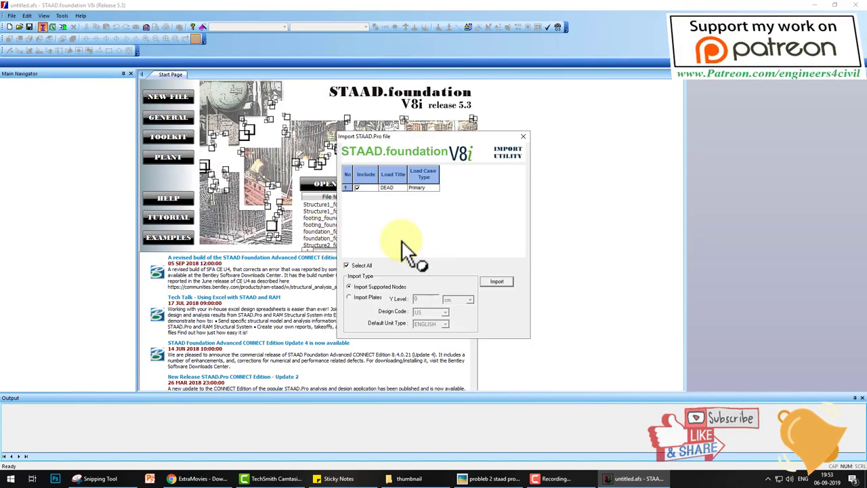
# - Import the model's supported nodes together with the DEAD primary load case
pyautogui.moveTo(453, 171)
pyautogui.mouseDown()
pyautogui.moveTo(433, 150)
pyautogui.moveTo(342, 212)
pyautogui.moveTo(444, 234)
pyautogui.moveTo(453, 168)
pyautogui.mouseUp()
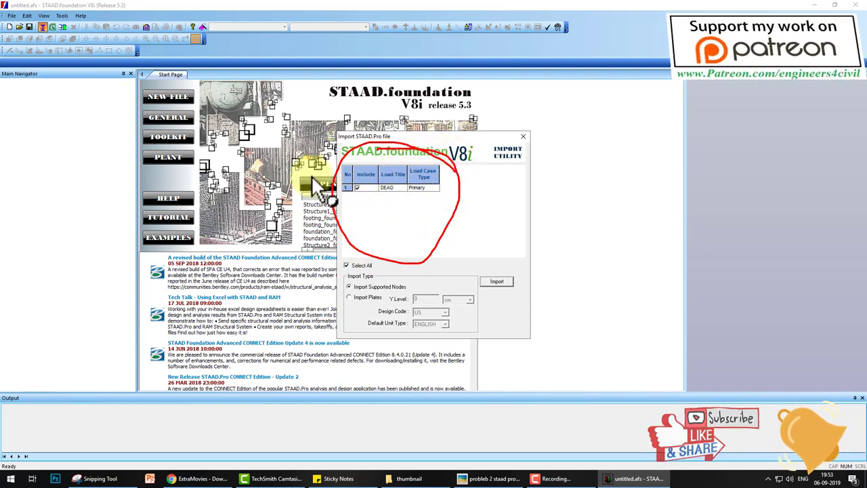
pyautogui.click(496, 282)
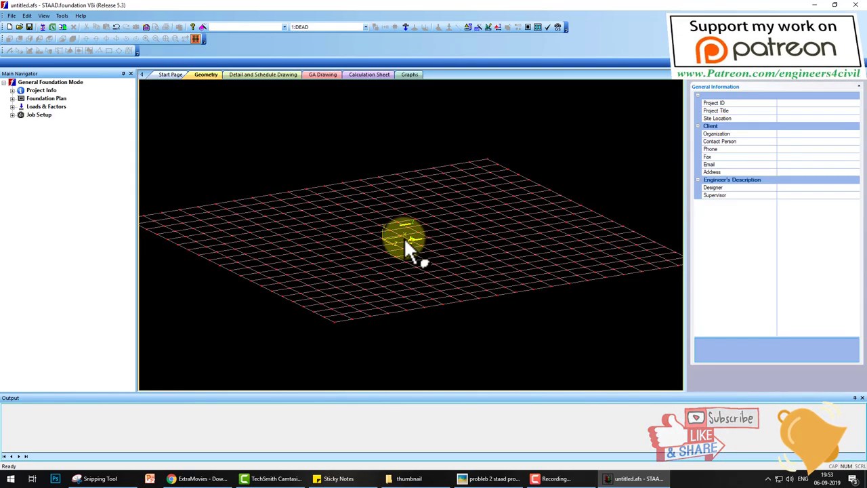
pyautogui.scroll(3, 438, 236)
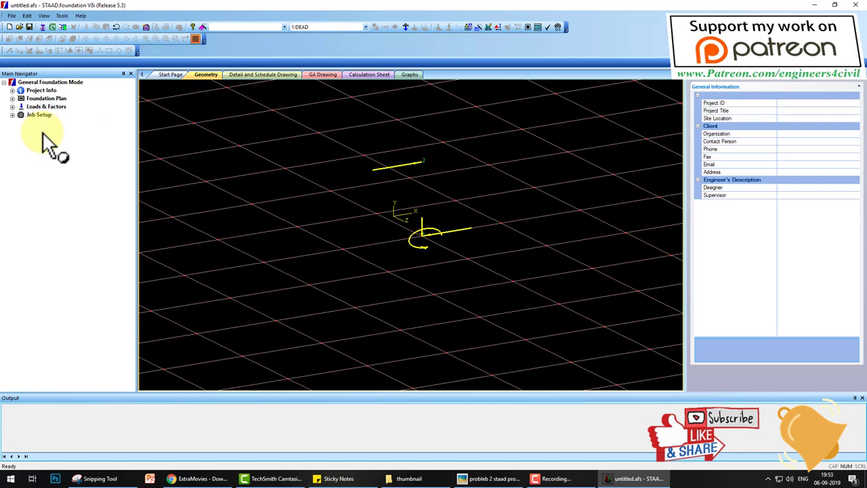
# - Start a new job of type Isolated, name it "isolated" and set its design code to Indian
pyautogui.click(12, 115)
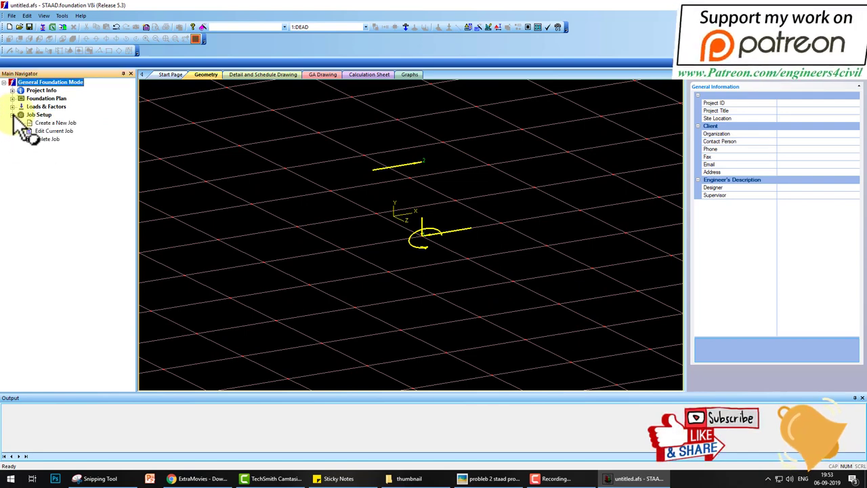
pyautogui.click(54, 124)
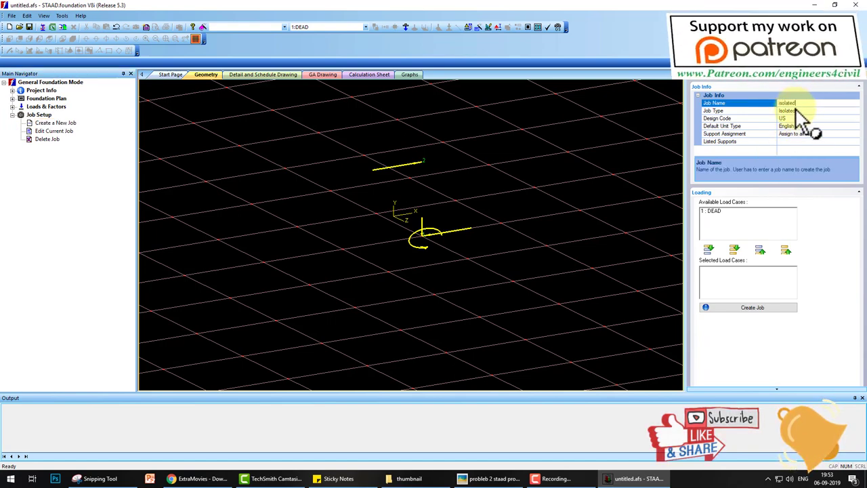
pyautogui.click(838, 119)
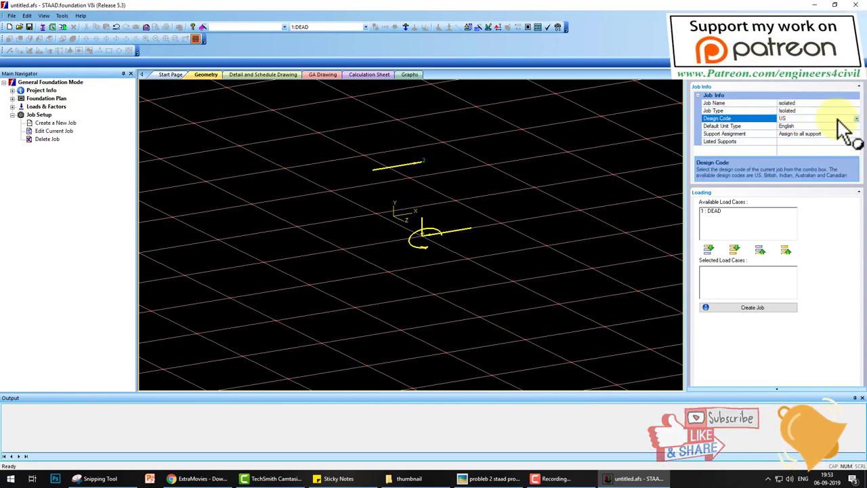
pyautogui.click(855, 119)
pyautogui.click(822, 157)
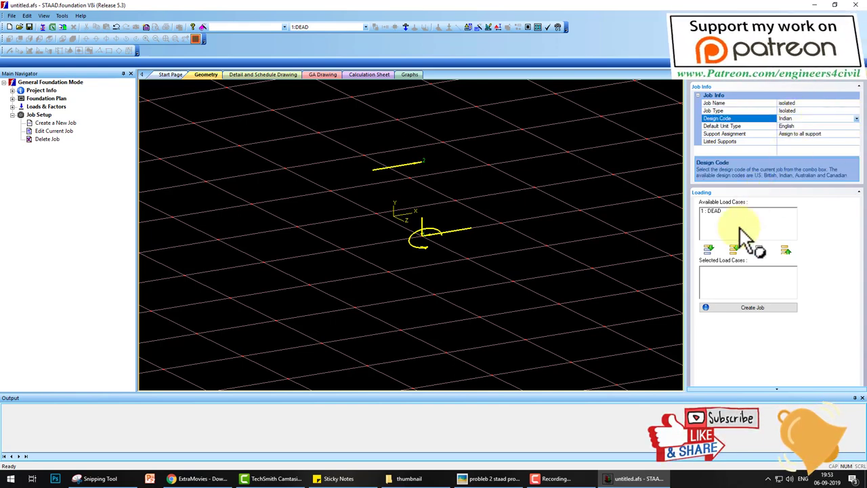
# - Add the DEAD load case to the job's selected load cases and create the job
pyautogui.moveTo(721, 216)
pyautogui.mouseDown()
pyautogui.moveTo(720, 203)
pyautogui.moveTo(739, 203)
pyautogui.moveTo(731, 239)
pyautogui.moveTo(738, 290)
pyautogui.moveTo(741, 270)
pyautogui.moveTo(732, 286)
pyautogui.mouseUp()
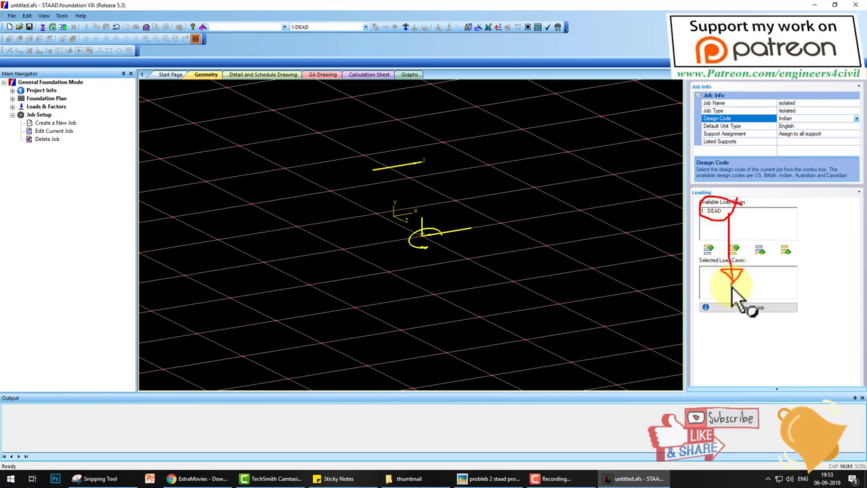
pyautogui.press('Escape')
pyautogui.click(735, 251)
pyautogui.click(753, 309)
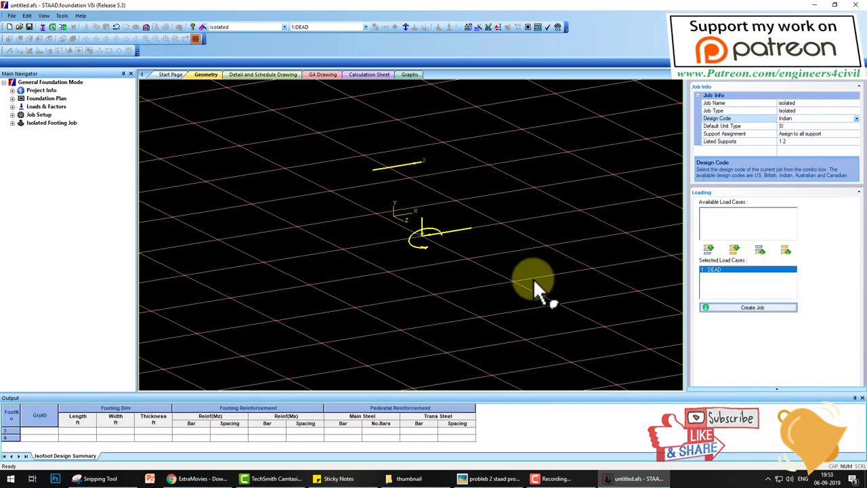
# - Review the concrete and rebar design parameters of the isolated footing job, including bar spacing, material strengths and bar sizes
pyautogui.click(12, 123)
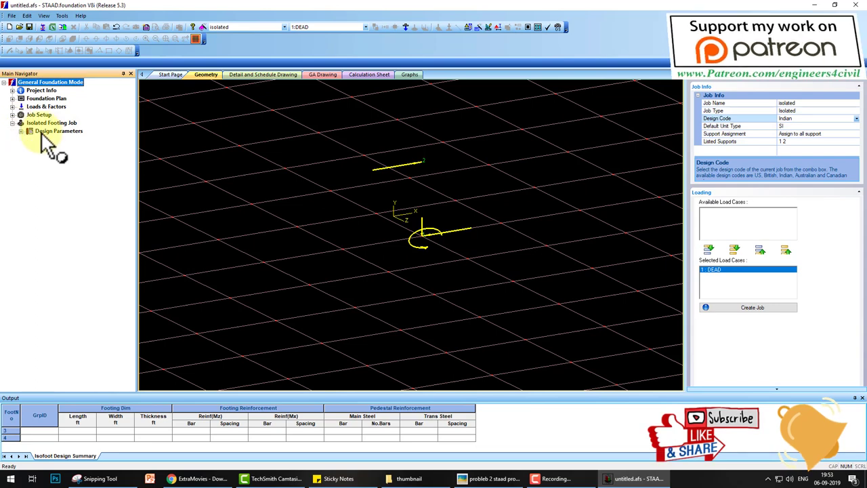
pyautogui.click(21, 131)
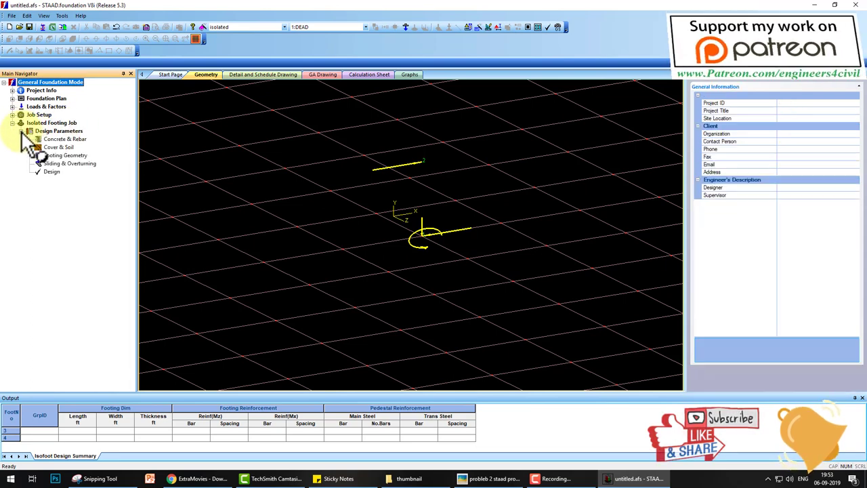
pyautogui.click(62, 140)
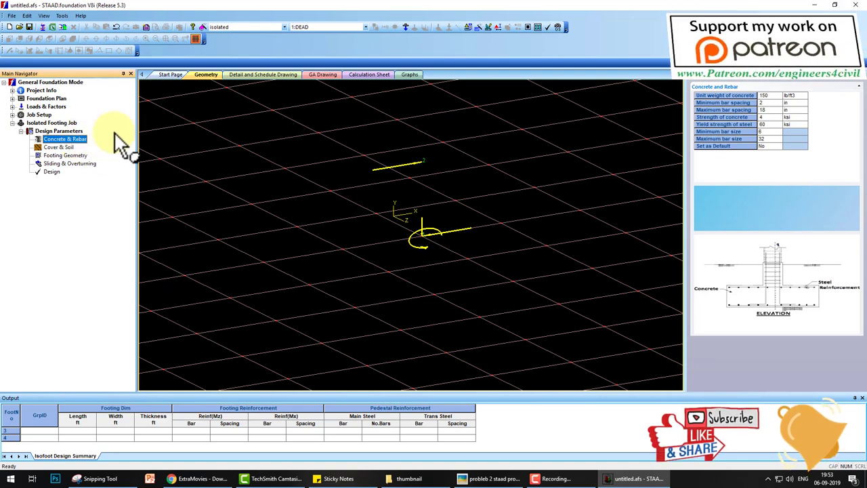
pyautogui.moveTo(117, 132)
pyautogui.mouseDown()
pyautogui.moveTo(30, 156)
pyautogui.moveTo(103, 136)
pyautogui.moveTo(623, 106)
pyautogui.moveTo(745, 88)
pyautogui.moveTo(828, 242)
pyautogui.moveTo(674, 129)
pyautogui.mouseUp()
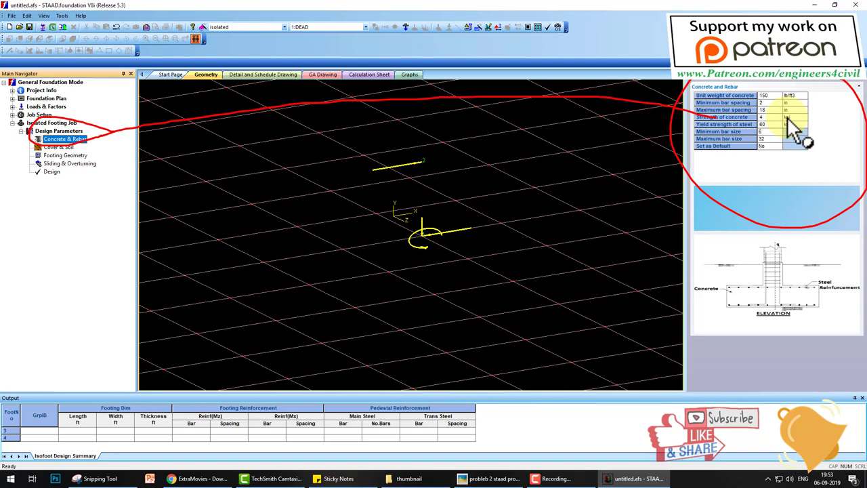
pyautogui.press('Escape')
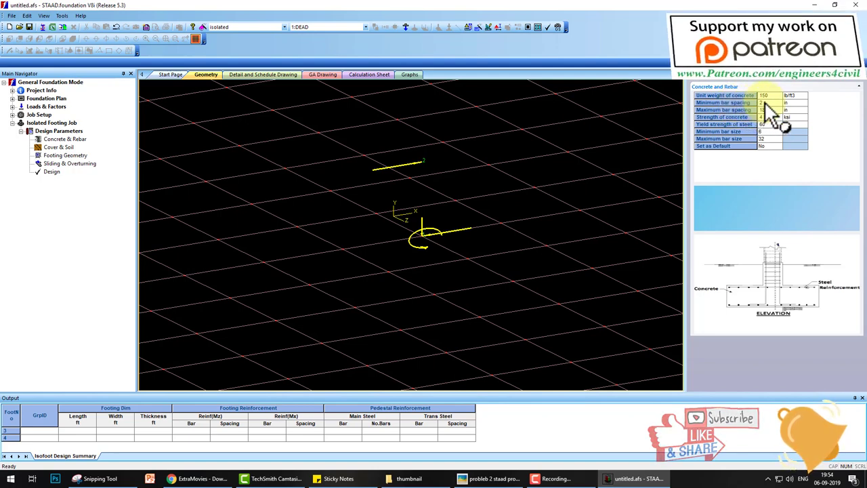
pyautogui.moveTo(772, 98); pyautogui.dragTo(744, 109)
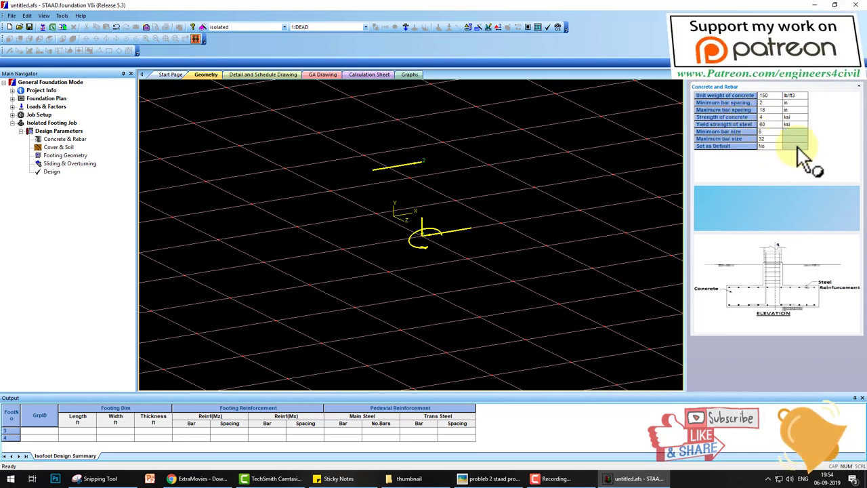
pyautogui.moveTo(834, 110)
pyautogui.mouseDown()
pyautogui.moveTo(751, 62)
pyautogui.moveTo(741, 161)
pyautogui.moveTo(811, 88)
pyautogui.moveTo(803, 86)
pyautogui.mouseUp()
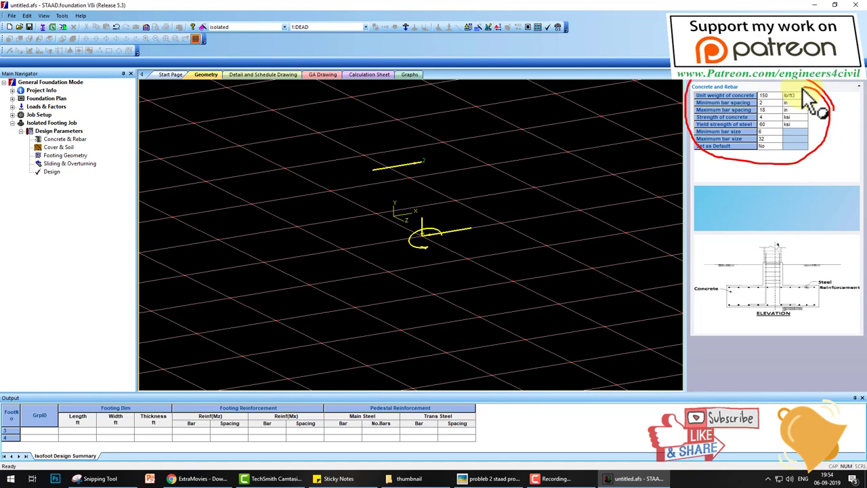
pyautogui.press('Escape')
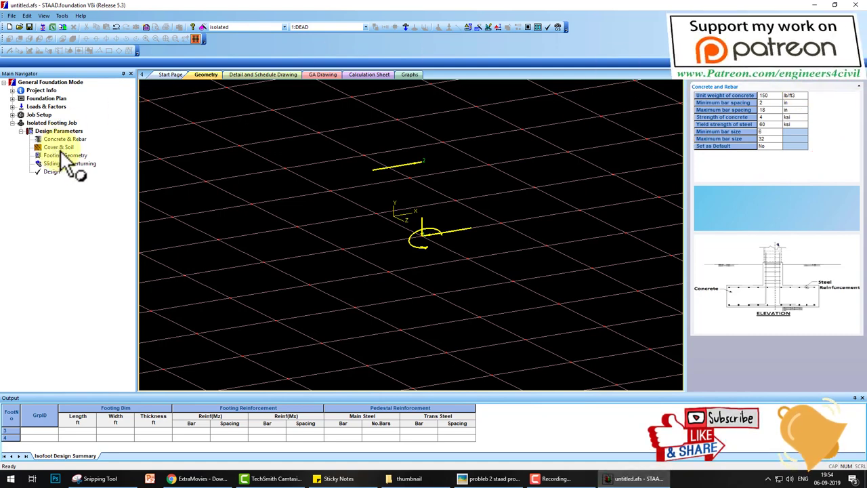
# - Review the cover and soil design parameters, including clear cover, soil unit weight and bearing capacity
pyautogui.moveTo(73, 147); pyautogui.dragTo(149, 120)
pyautogui.press('Escape')
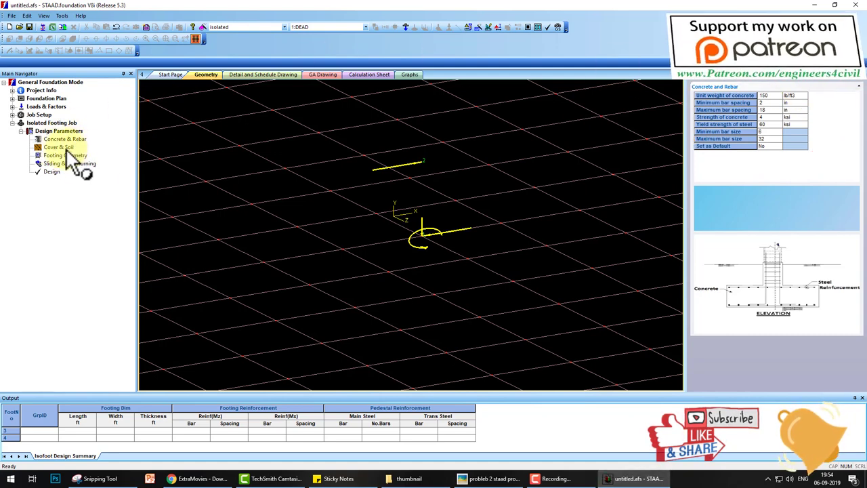
pyautogui.click(65, 149)
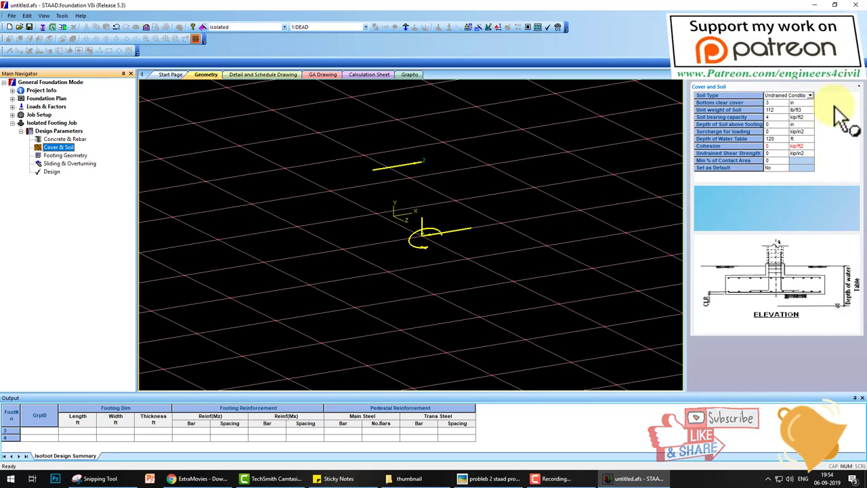
pyautogui.moveTo(834, 104)
pyautogui.mouseDown()
pyautogui.moveTo(688, 94)
pyautogui.moveTo(847, 184)
pyautogui.moveTo(780, 102)
pyautogui.mouseUp()
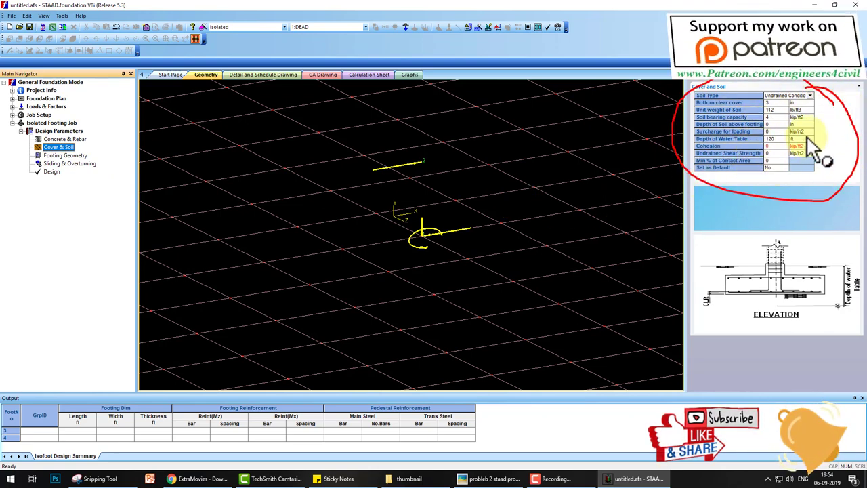
pyautogui.moveTo(806, 136); pyautogui.dragTo(680, 133)
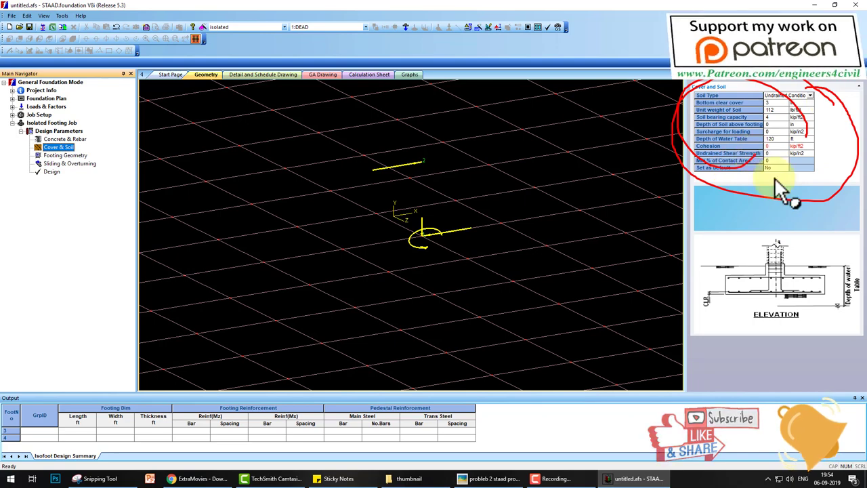
pyautogui.press('Escape')
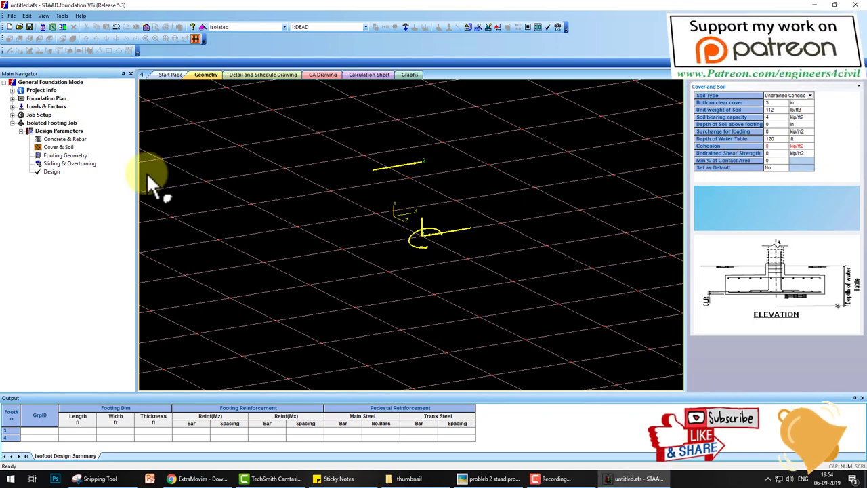
# - Review the footing geometry parameters, especially the minimum and maximum footing length, width and thickness
pyautogui.click(68, 156)
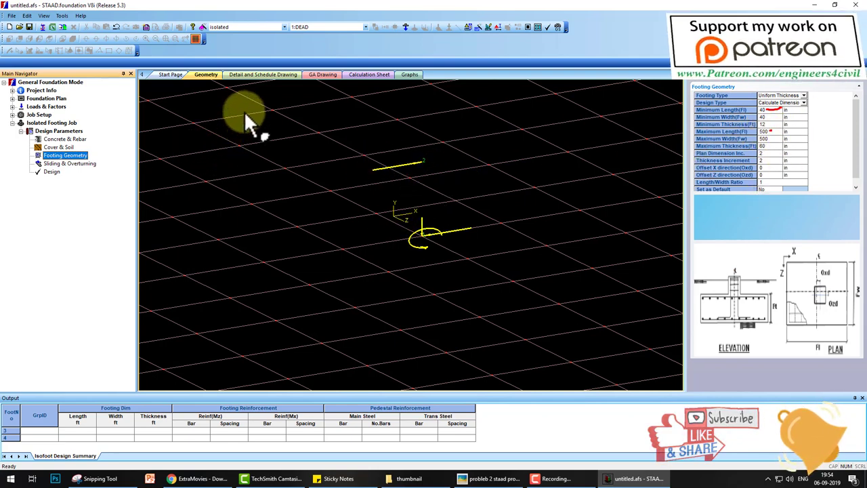
pyautogui.moveTo(249, 112); pyautogui.dragTo(327, 125)
pyautogui.moveTo(200, 201)
pyautogui.mouseDown()
pyautogui.moveTo(372, 200)
pyautogui.moveTo(391, 320)
pyautogui.moveTo(141, 339)
pyautogui.mouseUp()
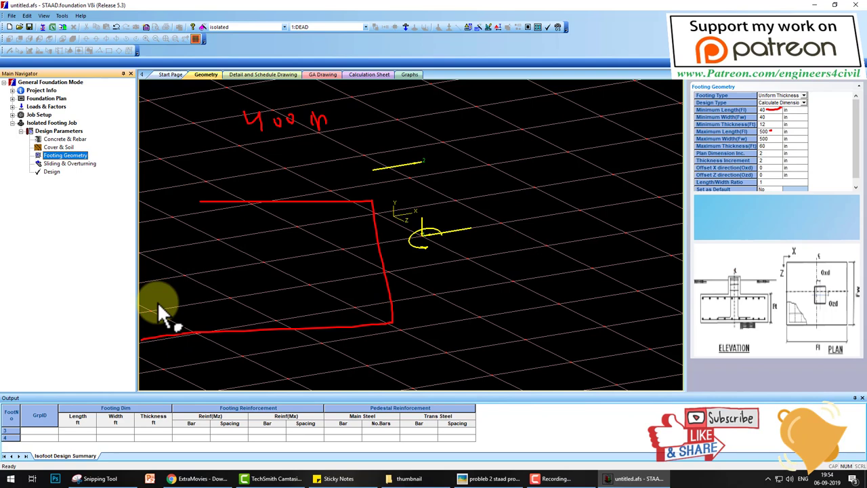
pyautogui.moveTo(157, 302); pyautogui.dragTo(218, 203)
pyautogui.moveTo(176, 157)
pyautogui.mouseDown()
pyautogui.moveTo(176, 179)
pyautogui.moveTo(359, 168)
pyautogui.moveTo(342, 192)
pyautogui.mouseUp()
pyautogui.moveTo(357, 91); pyautogui.dragTo(342, 149)
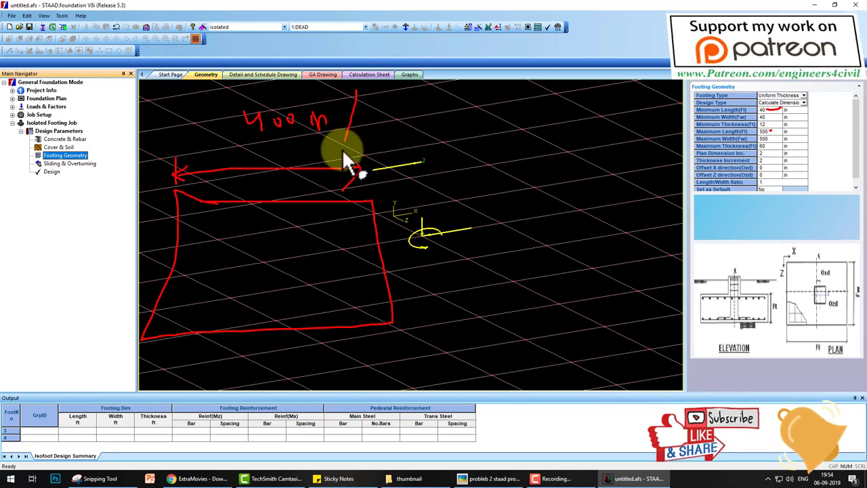
pyautogui.moveTo(381, 120)
pyautogui.mouseDown()
pyautogui.moveTo(401, 120)
pyautogui.moveTo(397, 141)
pyautogui.moveTo(385, 146)
pyautogui.moveTo(425, 128)
pyautogui.mouseUp()
pyautogui.moveTo(452, 127)
pyautogui.mouseDown()
pyautogui.moveTo(461, 137)
pyautogui.moveTo(452, 127)
pyautogui.mouseUp()
pyautogui.moveTo(486, 139)
pyautogui.mouseDown()
pyautogui.moveTo(485, 116)
pyautogui.moveTo(511, 135)
pyautogui.mouseUp()
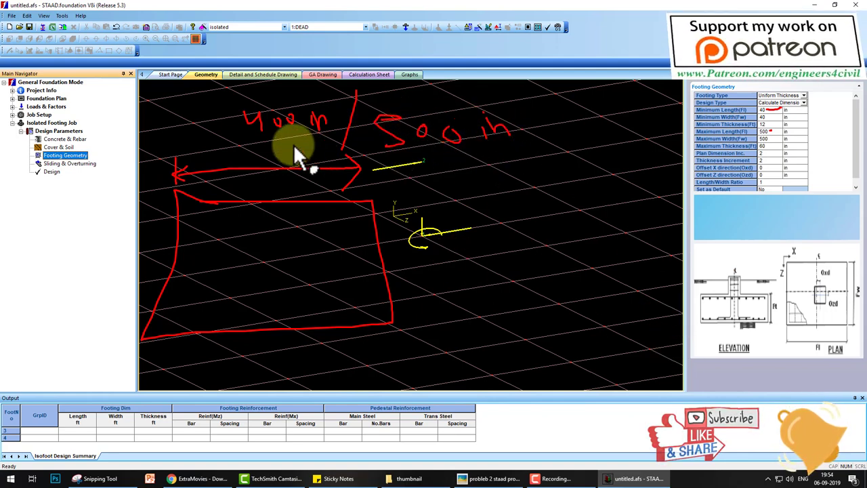
pyautogui.moveTo(250, 137); pyautogui.dragTo(308, 130)
pyautogui.moveTo(353, 154)
pyautogui.mouseDown()
pyautogui.moveTo(351, 91)
pyautogui.moveTo(249, 169)
pyautogui.mouseUp()
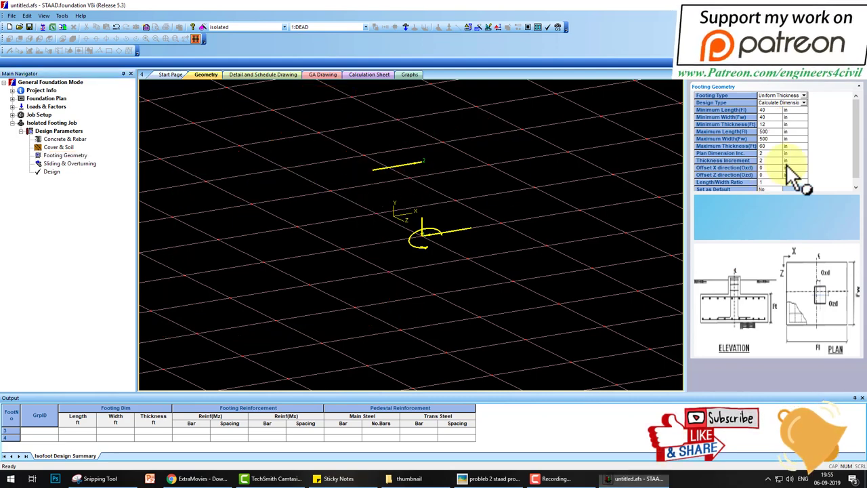
pyautogui.moveTo(806, 79); pyautogui.dragTo(768, 103)
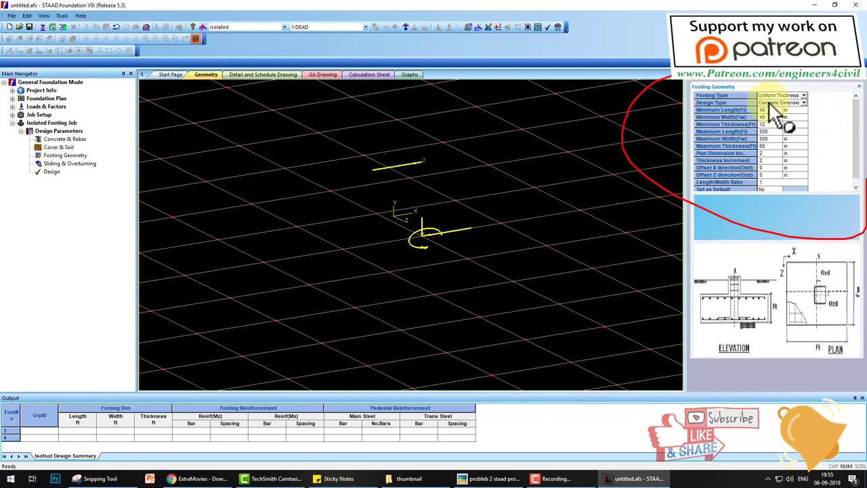
pyautogui.press('Escape')
# - Review the coefficient of friction and the safety factors against sliding and overturning
pyautogui.click(75, 165)
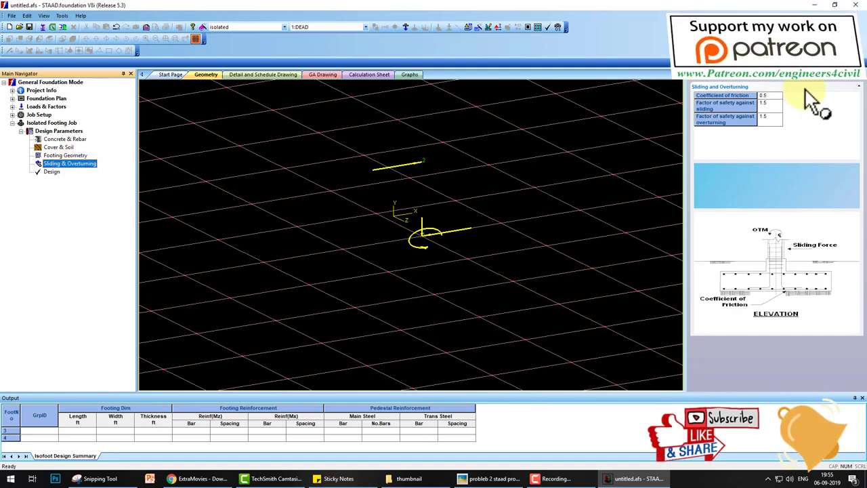
pyautogui.moveTo(805, 87)
pyautogui.mouseDown()
pyautogui.moveTo(664, 136)
pyautogui.moveTo(734, 68)
pyautogui.mouseUp()
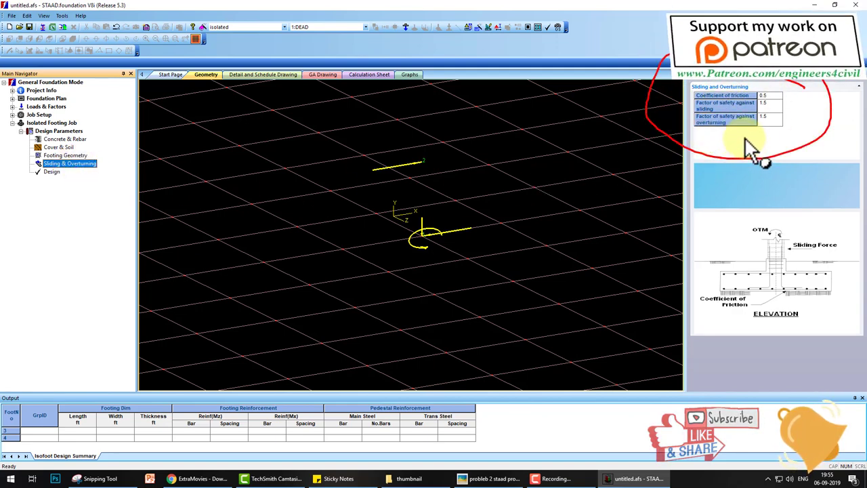
pyautogui.press('Escape')
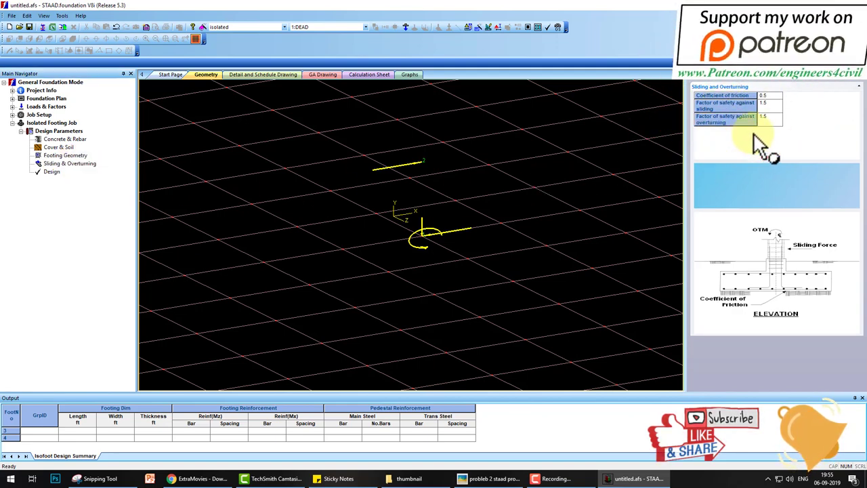
# - Run the analysis and design of the isolated footing job, confirming the request, and bring its calculation sheet to the front
pyautogui.click(52, 172)
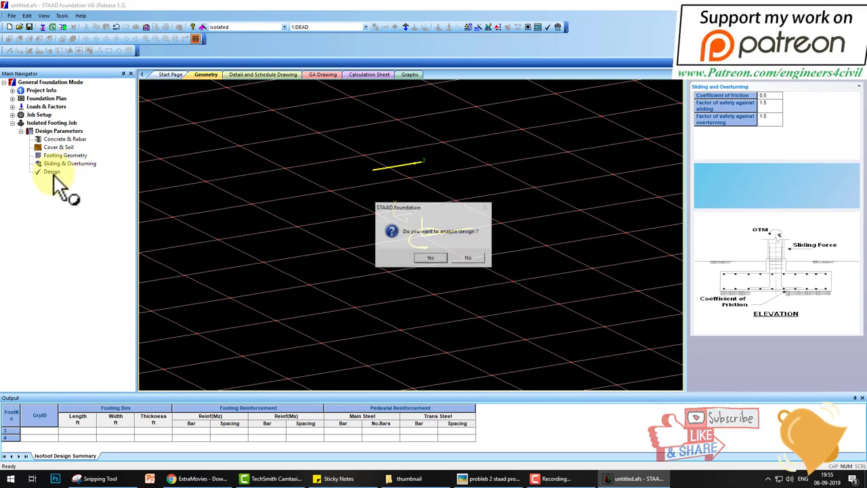
pyautogui.click(432, 258)
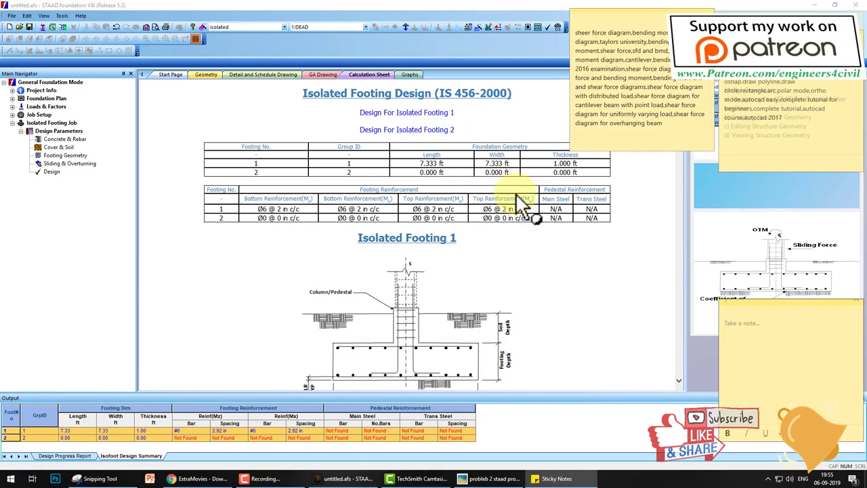
pyautogui.click(510, 240)
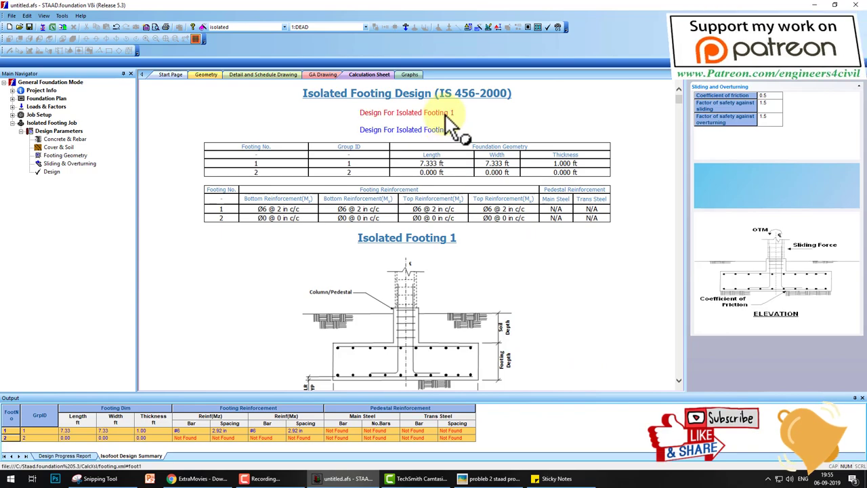
# - Read the calculation sheet from the Isolated Footing 1 design down to its end
pyautogui.click(447, 114)
pyautogui.scroll(-20, 472, 187)
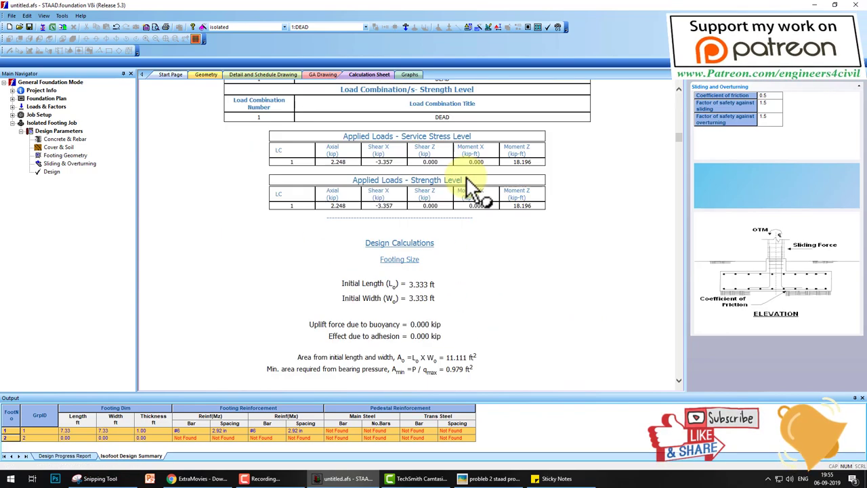
pyautogui.scroll(-20, 472, 186)
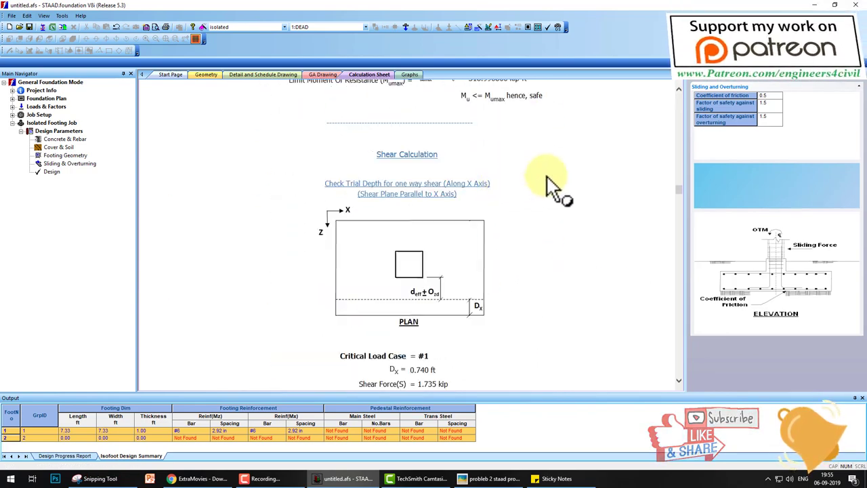
pyautogui.moveTo(678, 191); pyautogui.dragTo(670, 380)
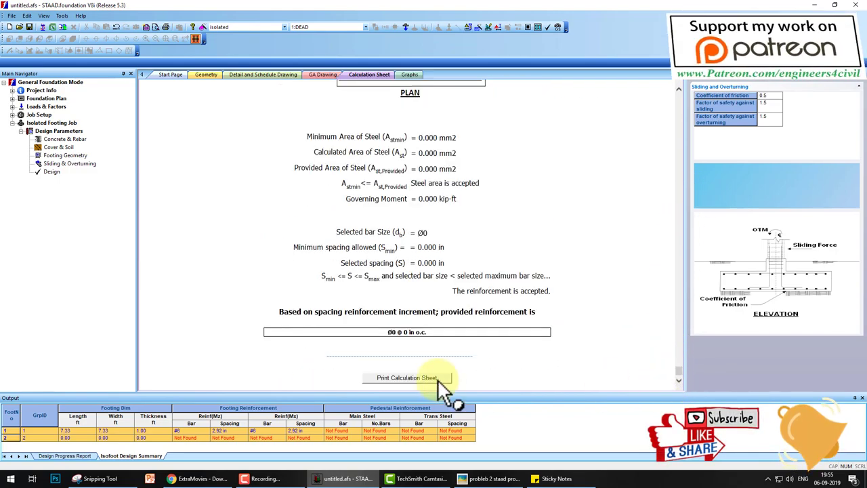
pyautogui.click(439, 379)
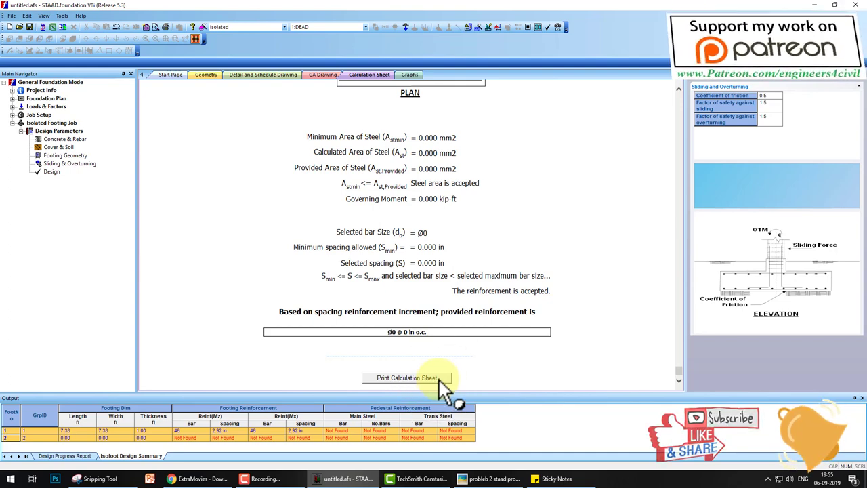
# - Examine the footing plan in the GA drawing and read the footing mark and size in its schedule table
pyautogui.click(321, 75)
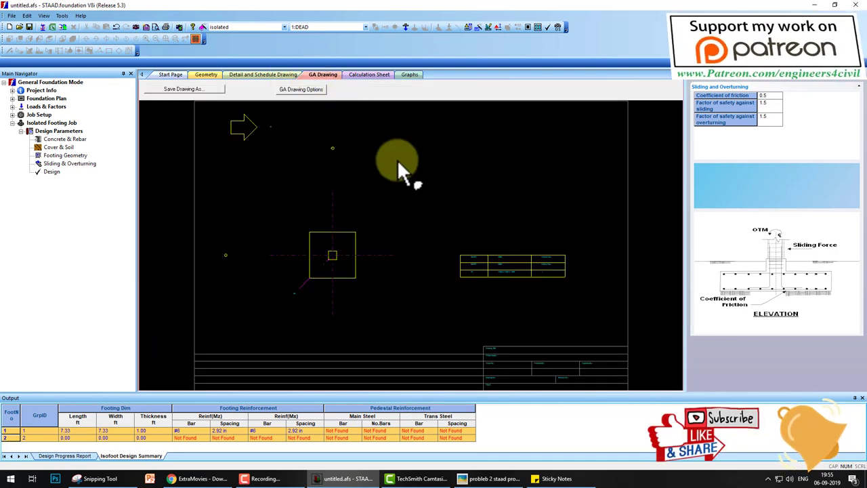
pyautogui.moveTo(367, 134)
pyautogui.mouseDown()
pyautogui.moveTo(232, 287)
pyautogui.moveTo(378, 333)
pyautogui.moveTo(346, 145)
pyautogui.mouseUp()
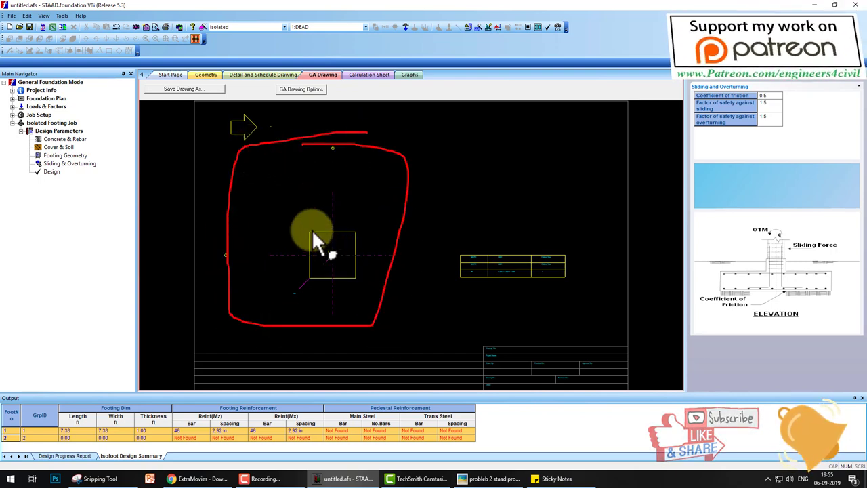
pyautogui.moveTo(311, 229)
pyautogui.mouseDown()
pyautogui.moveTo(352, 281)
pyautogui.moveTo(313, 238)
pyautogui.moveTo(332, 250)
pyautogui.mouseUp()
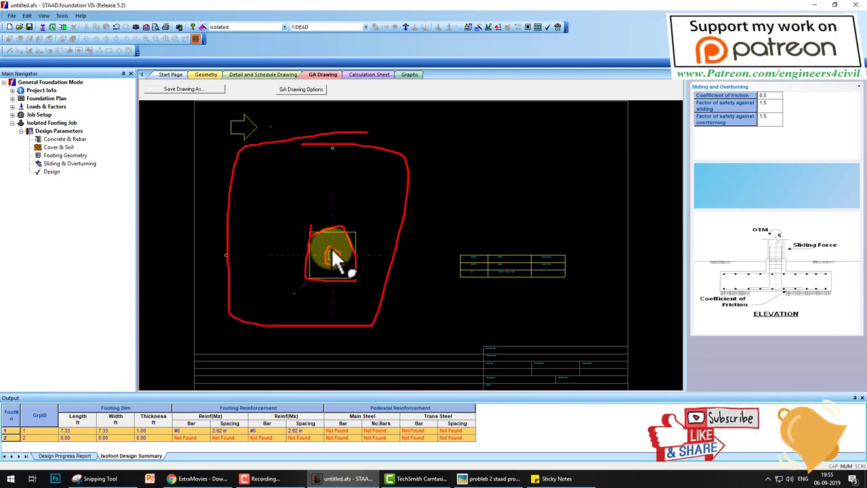
pyautogui.moveTo(437, 229)
pyautogui.mouseDown()
pyautogui.moveTo(441, 276)
pyautogui.moveTo(447, 230)
pyautogui.mouseUp()
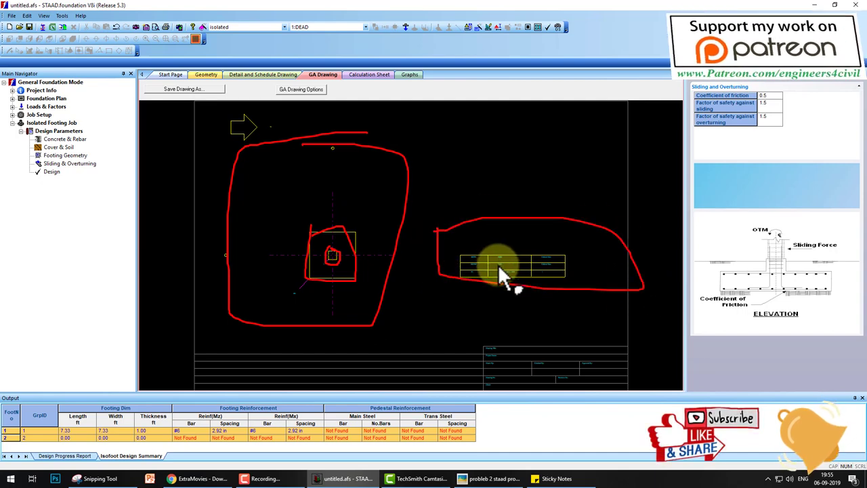
pyautogui.press('Escape')
pyautogui.scroll(-4, 518, 267)
pyautogui.scroll(7, 521, 267)
pyautogui.scroll(3, 521, 269)
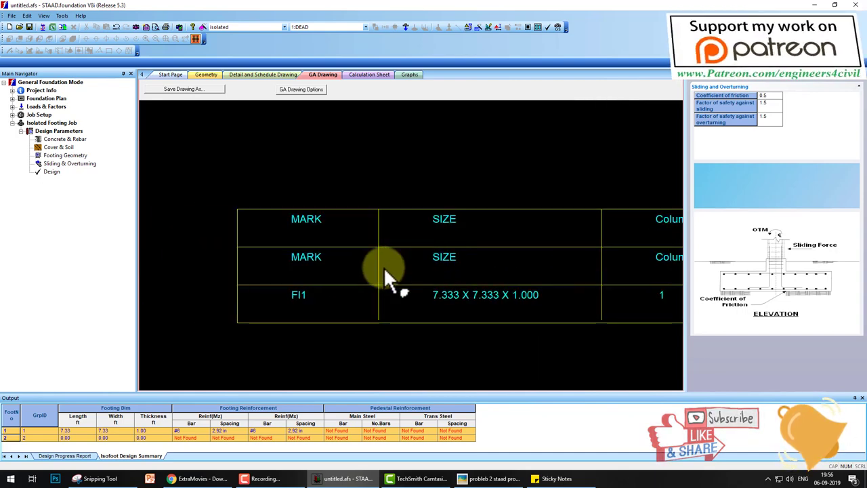
pyautogui.moveTo(339, 291); pyautogui.dragTo(355, 278)
pyautogui.press('Escape')
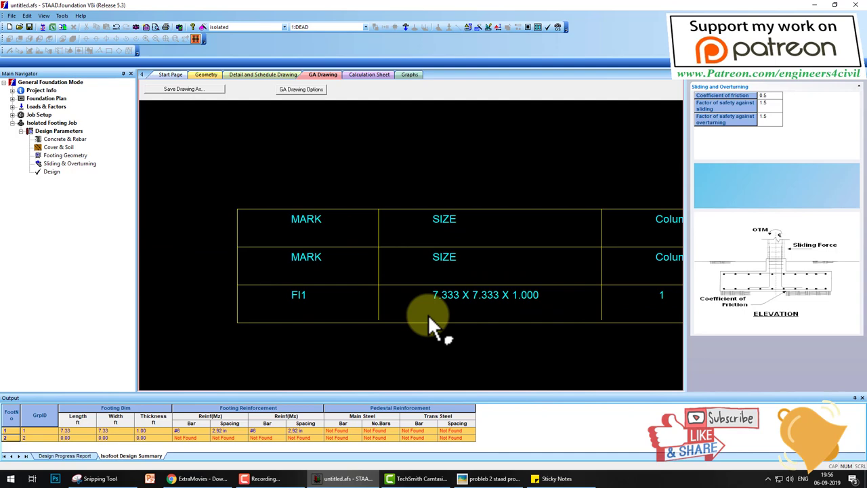
# - Check the footing size in the GA schedule table and examine the elevation and plan of footing 1 in the detail drawing
pyautogui.scroll(2, 498, 262)
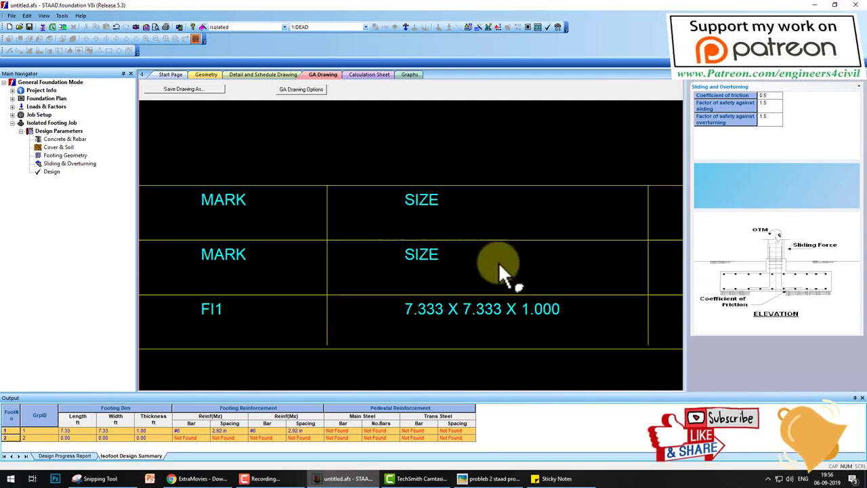
pyautogui.click(266, 75)
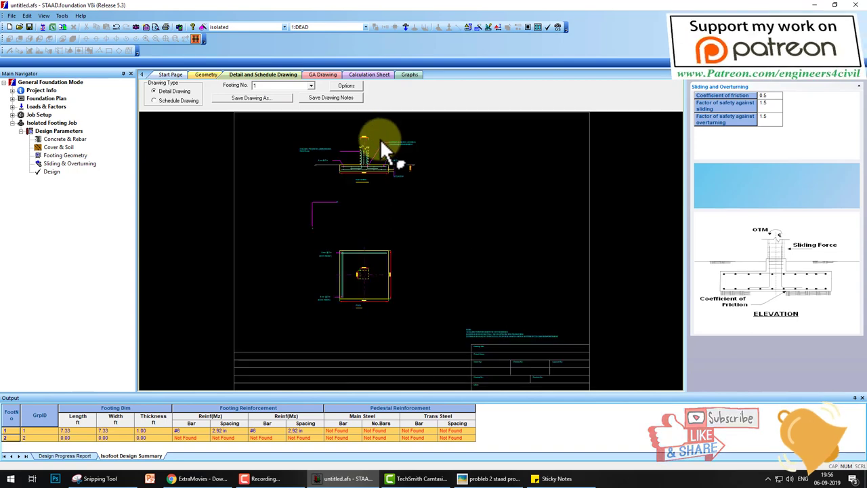
pyautogui.scroll(3, 370, 139)
pyautogui.moveTo(576, 152)
pyautogui.mouseDown()
pyautogui.moveTo(132, 151)
pyautogui.moveTo(519, 241)
pyautogui.moveTo(439, 153)
pyautogui.mouseUp()
pyautogui.moveTo(298, 101)
pyautogui.mouseDown()
pyautogui.moveTo(187, 111)
pyautogui.moveTo(274, 120)
pyautogui.mouseUp()
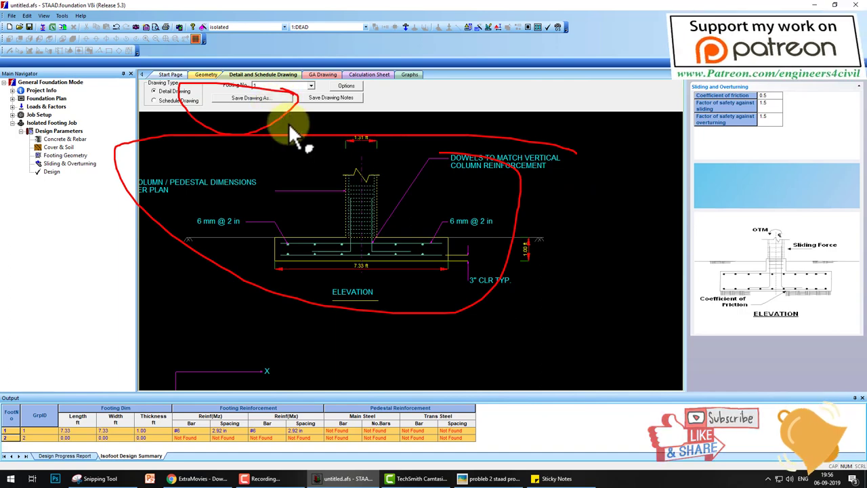
pyautogui.press('Escape')
pyautogui.scroll(3, 403, 185)
pyautogui.scroll(-5, 392, 242)
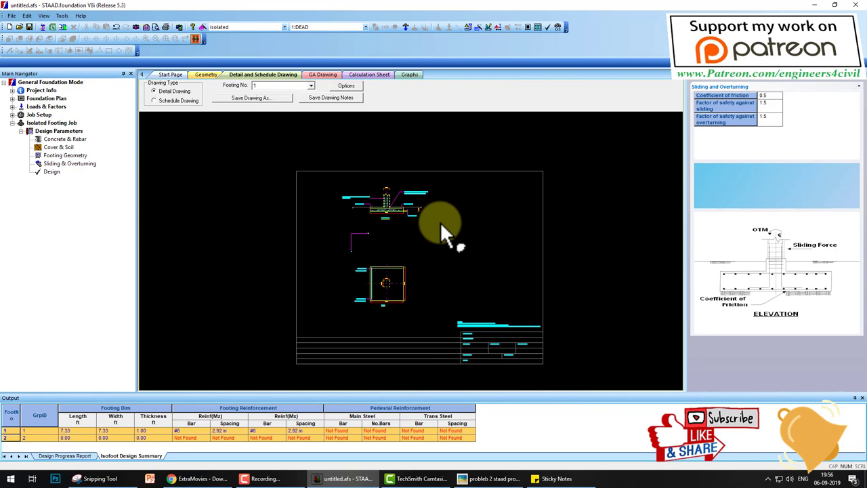
pyautogui.moveTo(429, 198); pyautogui.dragTo(490, 174)
pyautogui.moveTo(413, 281); pyautogui.dragTo(480, 263)
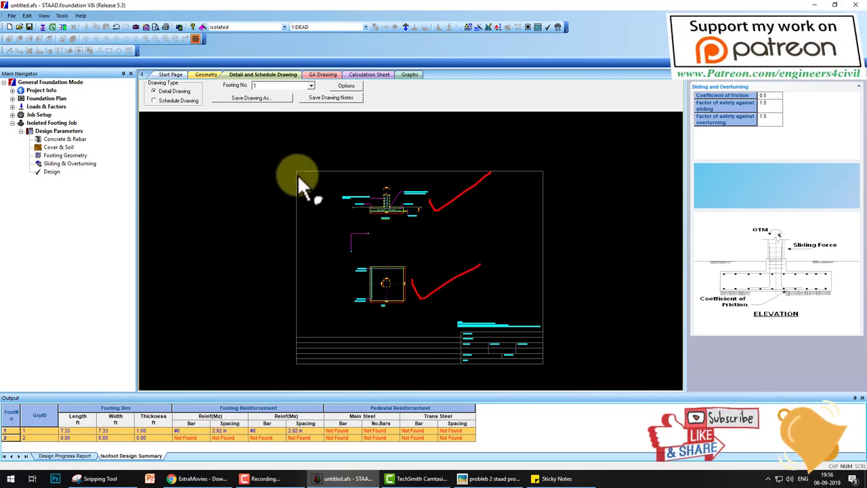
pyautogui.moveTo(291, 162)
pyautogui.mouseDown()
pyautogui.moveTo(292, 360)
pyautogui.moveTo(551, 330)
pyautogui.moveTo(180, 157)
pyautogui.mouseUp()
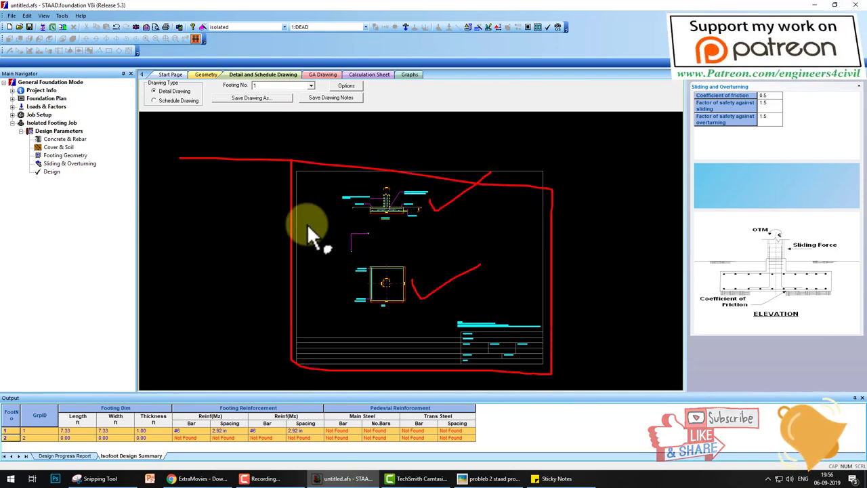
pyautogui.press('Escape')
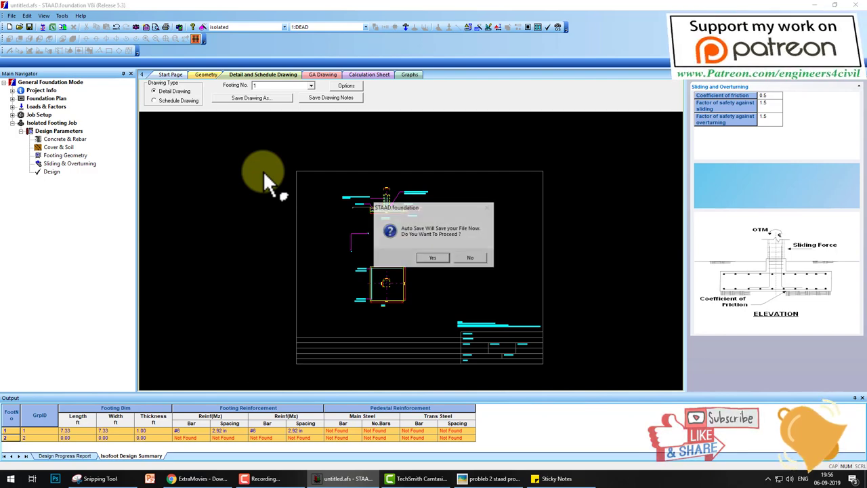
# - Accept the auto-save request to save the foundation file
pyautogui.click(431, 258)
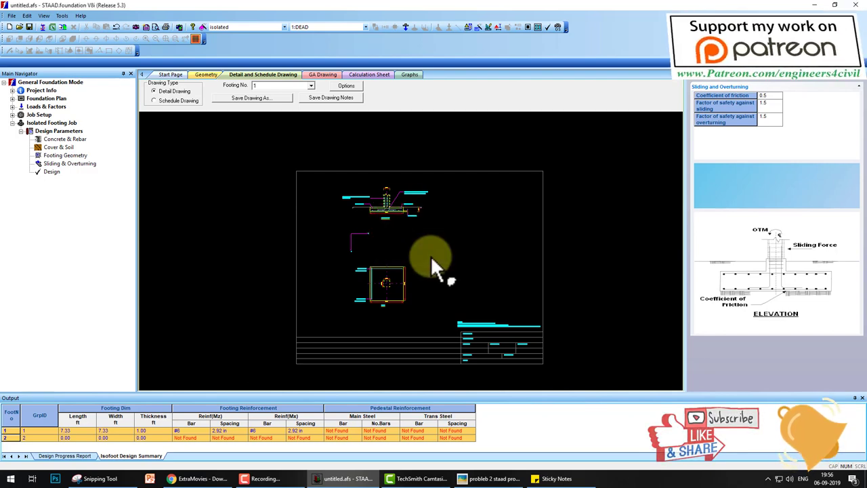